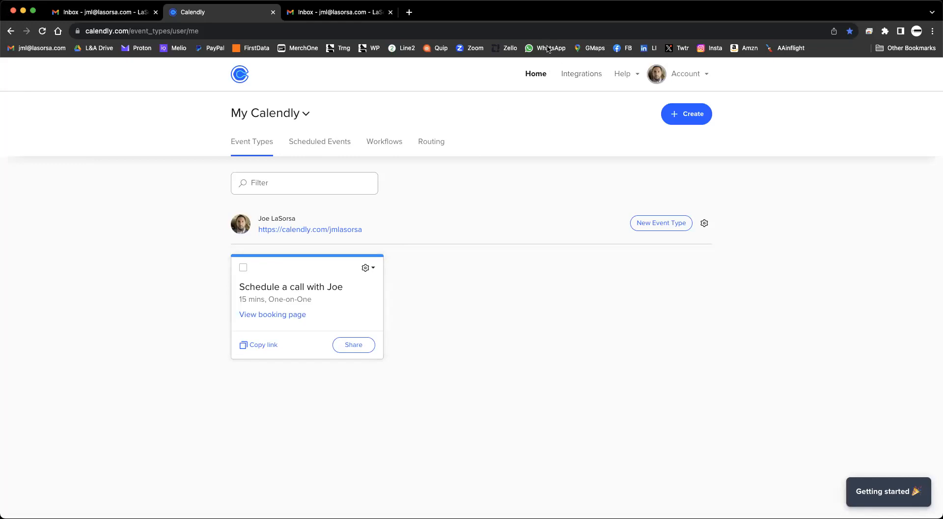
Open the 15-minute one-on-one call event type for editing
click(289, 290)
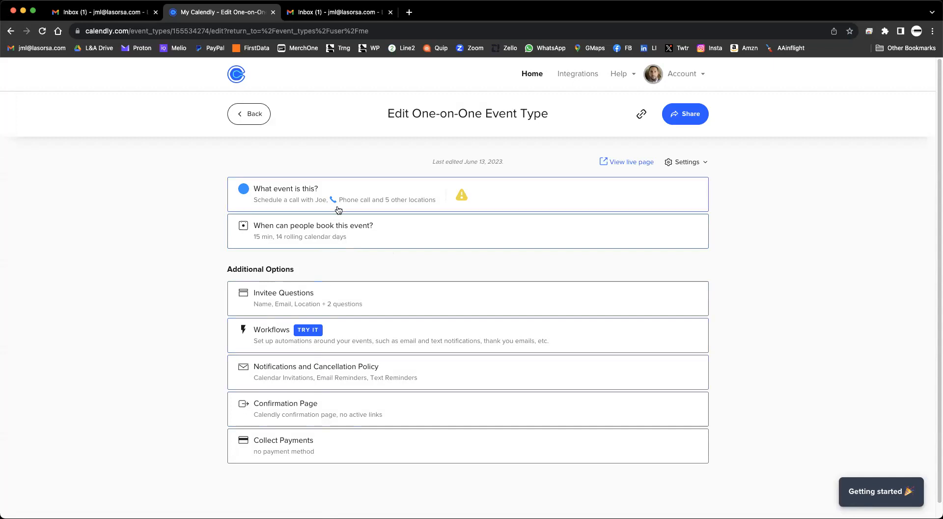
click(253, 115)
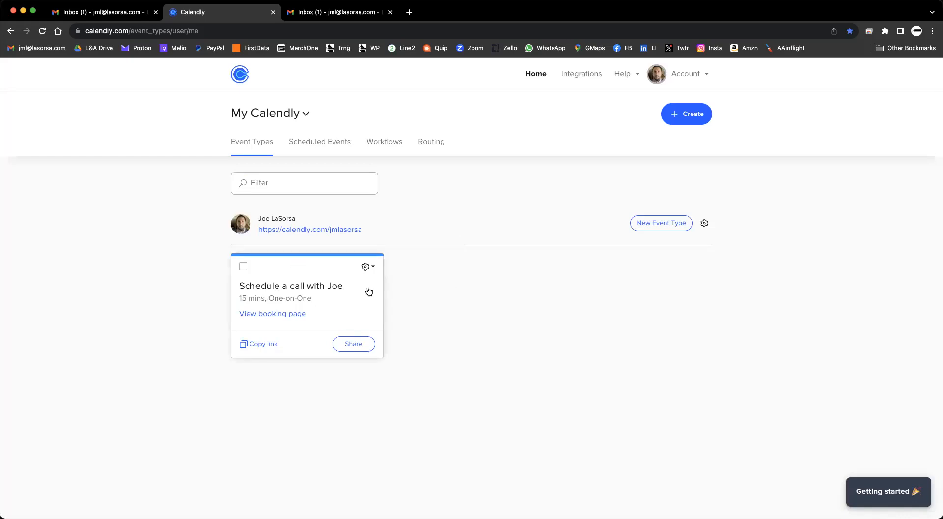
click(365, 267)
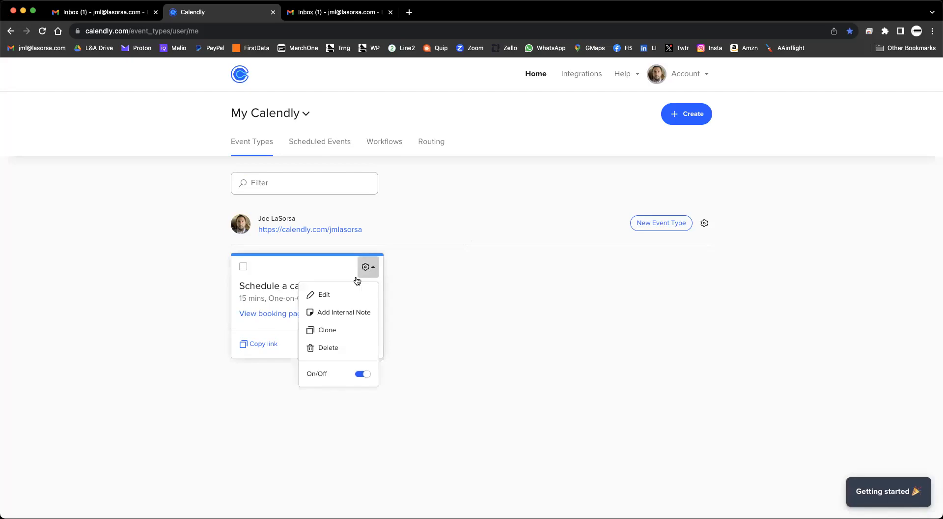
click(344, 295)
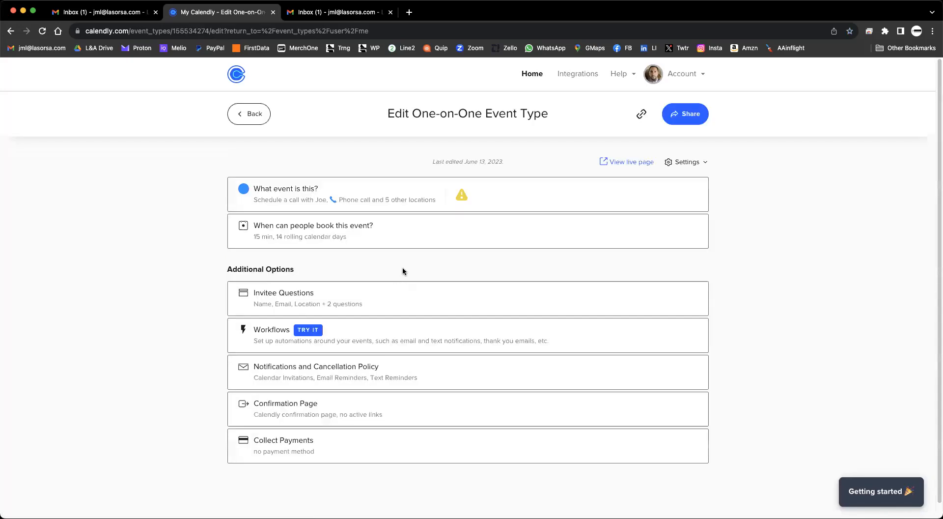
Examine the event's name, location options, description, event link and color settings
click(385, 198)
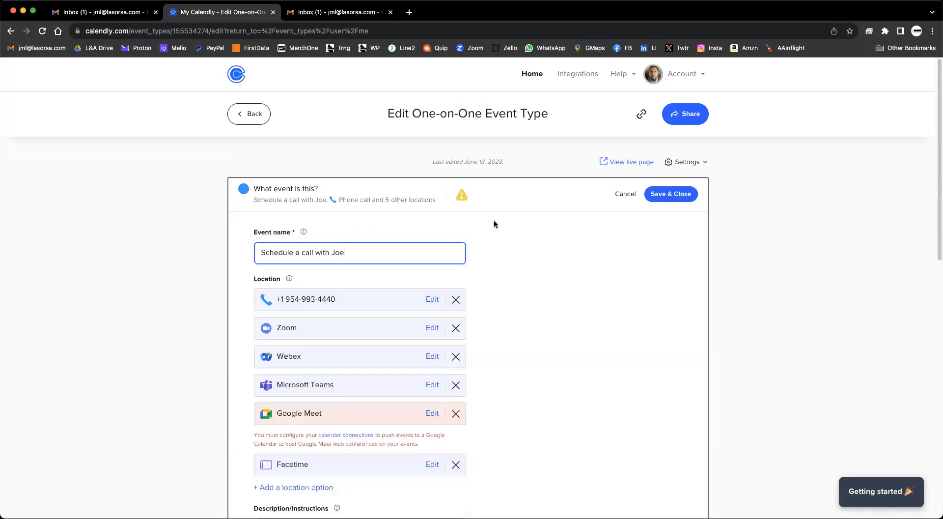
scroll(494, 224, down, 1)
scroll(495, 224, down, 1)
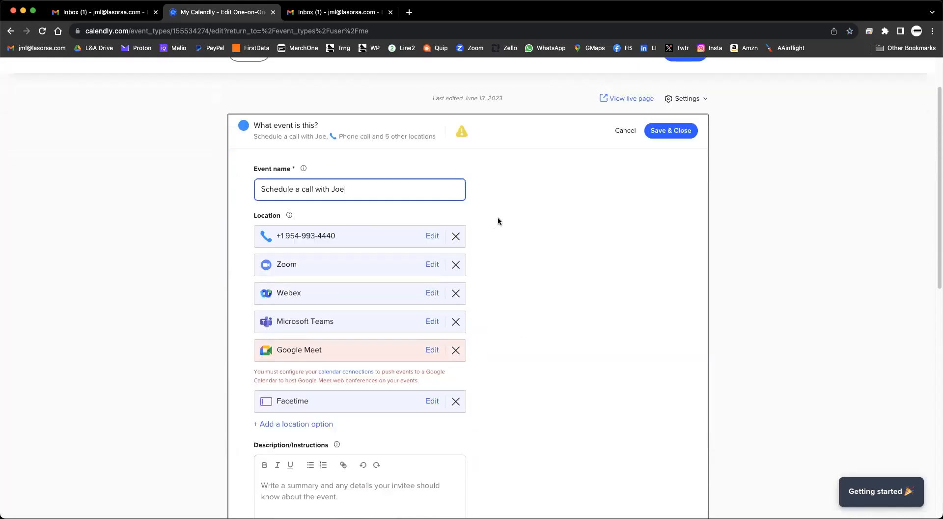
scroll(495, 216, down, 5)
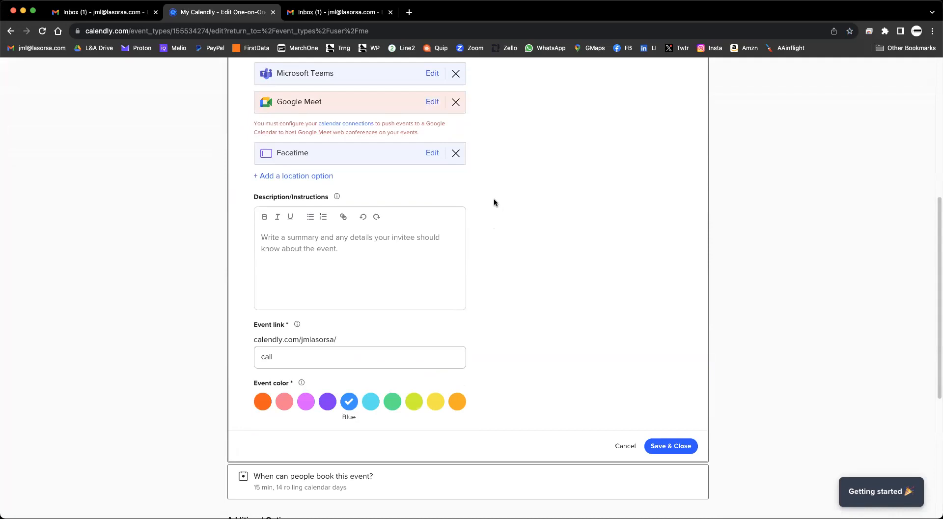
scroll(494, 199, down, 1)
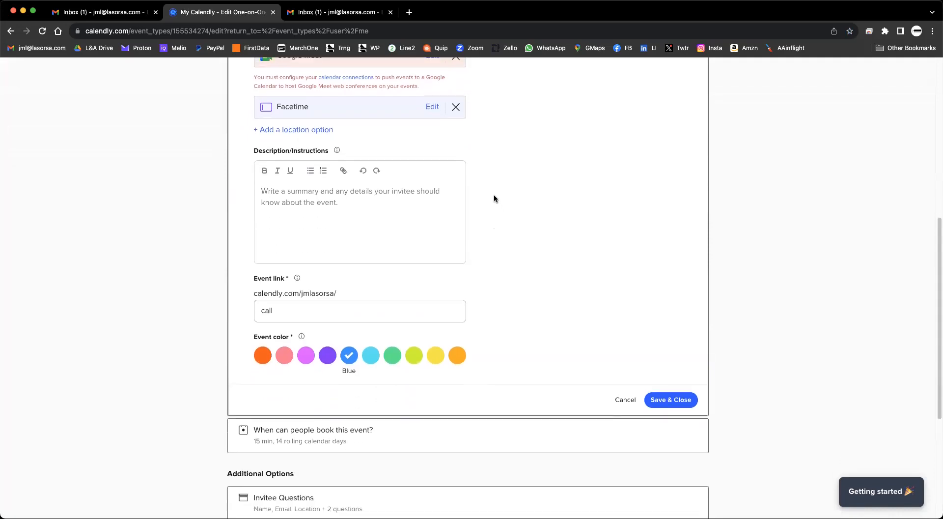
scroll(494, 198, up, 4)
scroll(495, 198, up, 1)
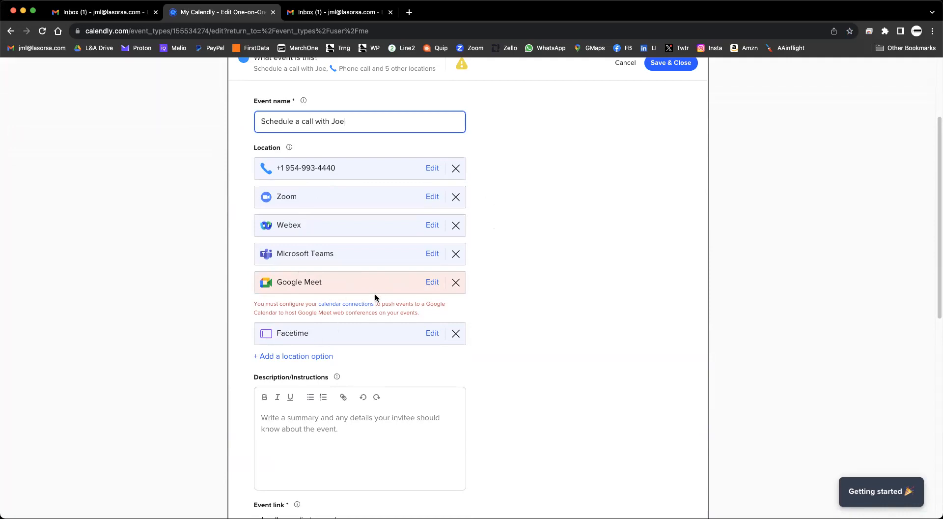
scroll(385, 286, down, 4)
scroll(406, 255, up, 3)
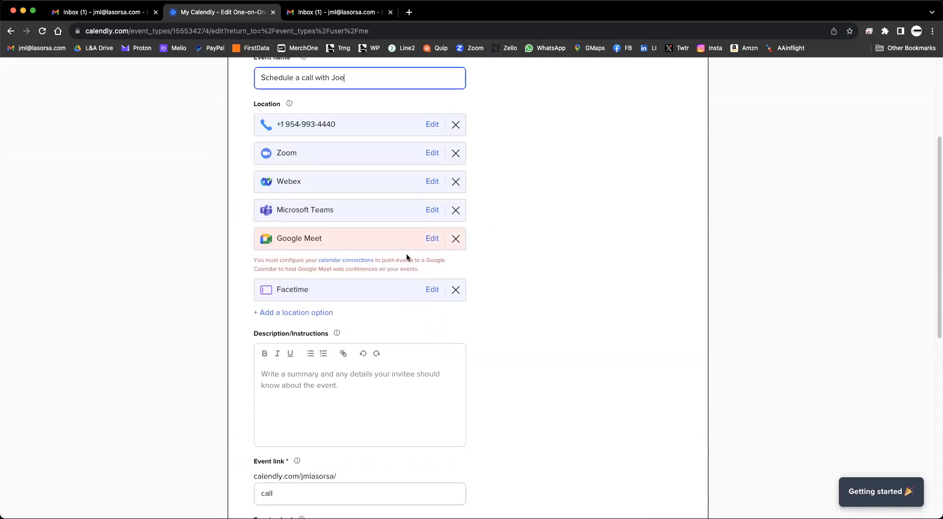
scroll(406, 255, up, 2)
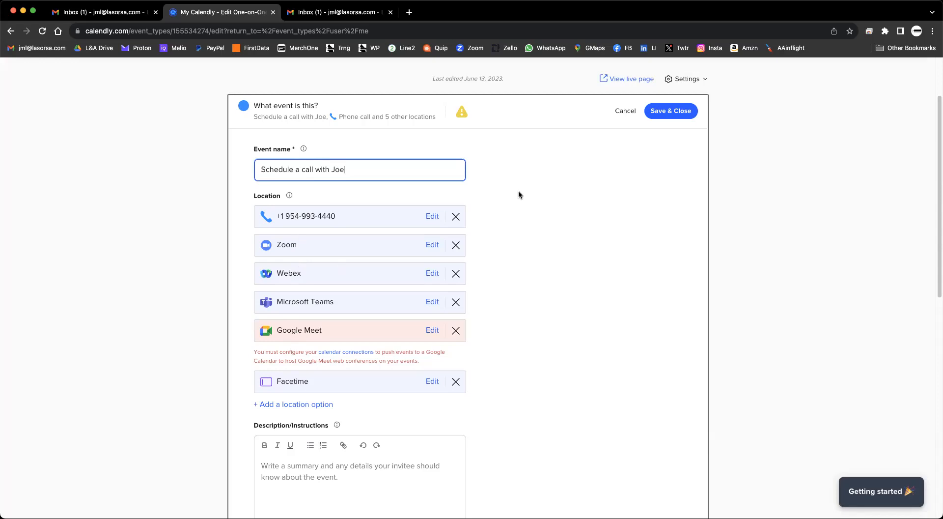
scroll(511, 184, down, 3)
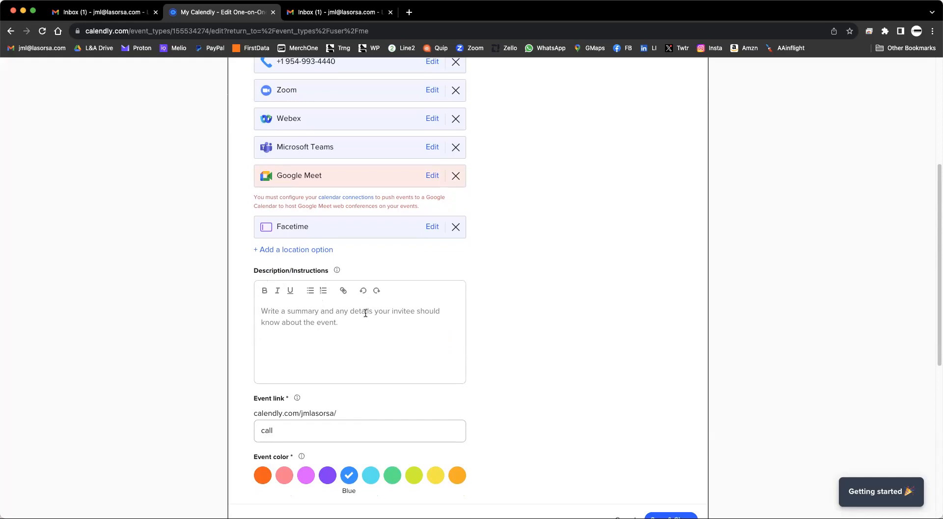
scroll(364, 311, down, 3)
scroll(371, 295, down, 5)
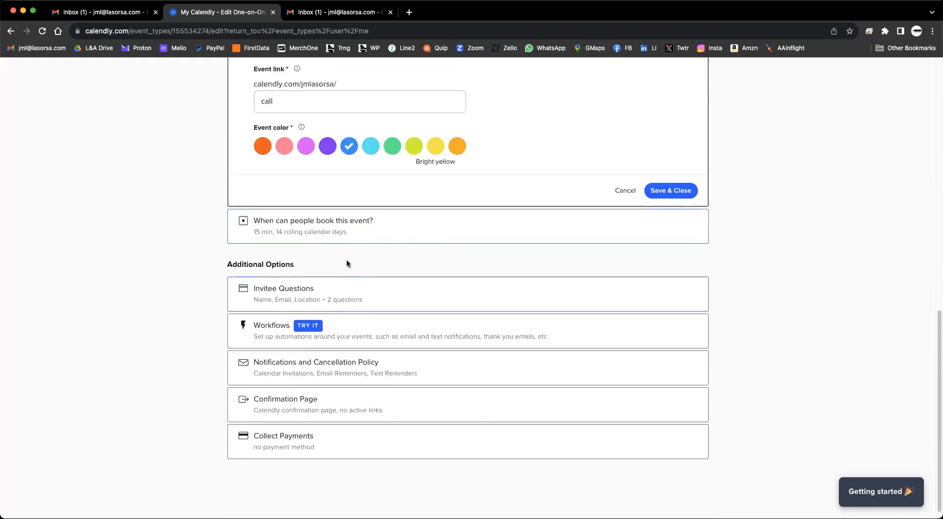
Review when people can book the event, including date range, duration, weekly hours and buffer times
click(413, 228)
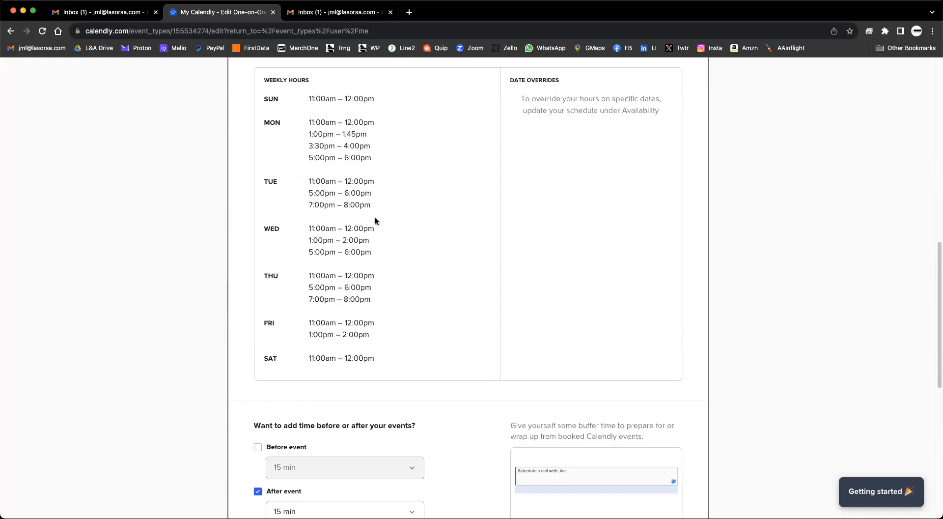
scroll(368, 295, down, 5)
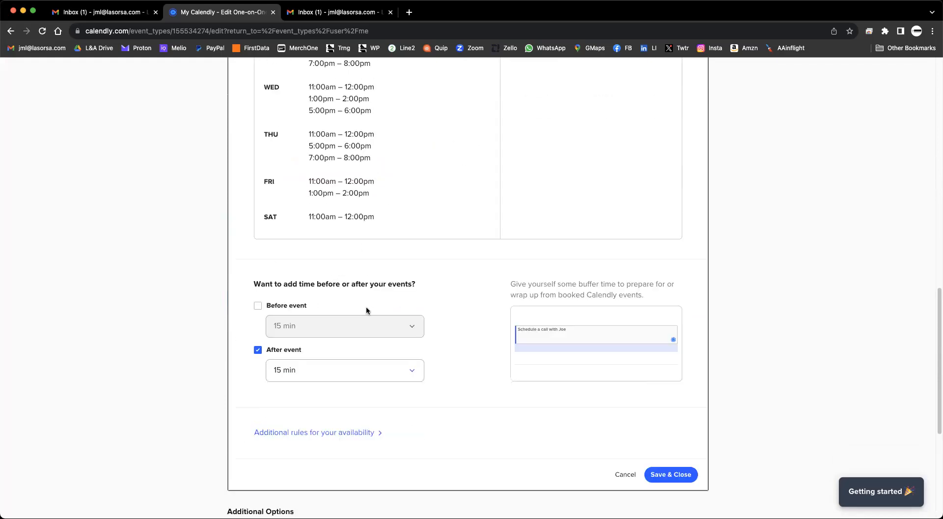
scroll(368, 301, down, 4)
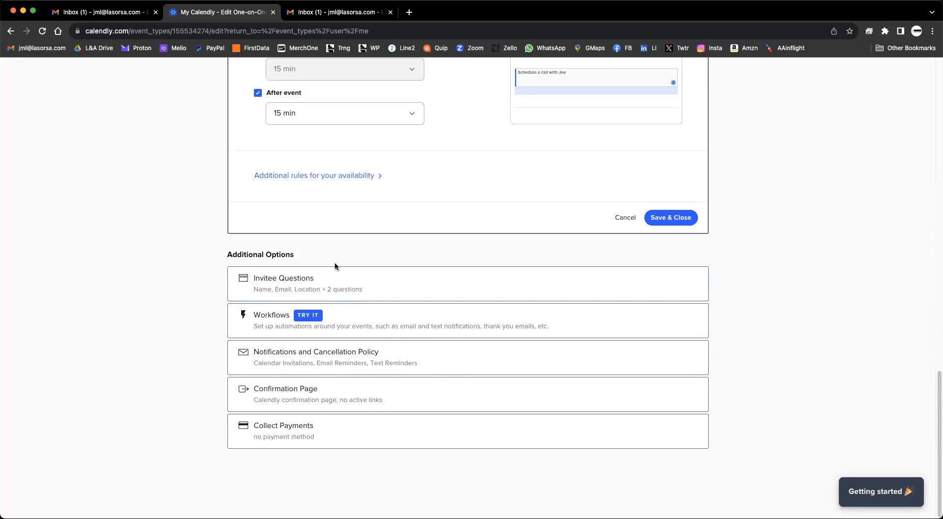
scroll(399, 249, up, 2)
scroll(398, 249, up, 15)
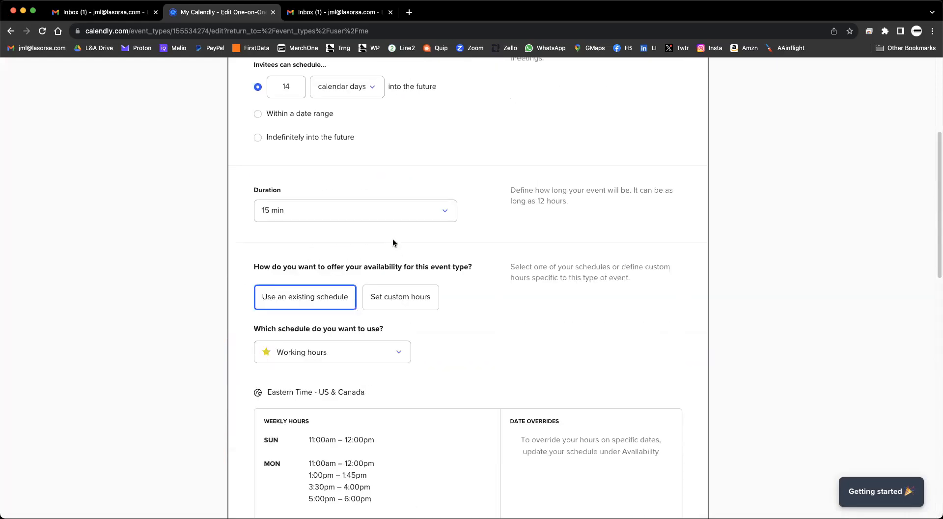
scroll(395, 243, up, 5)
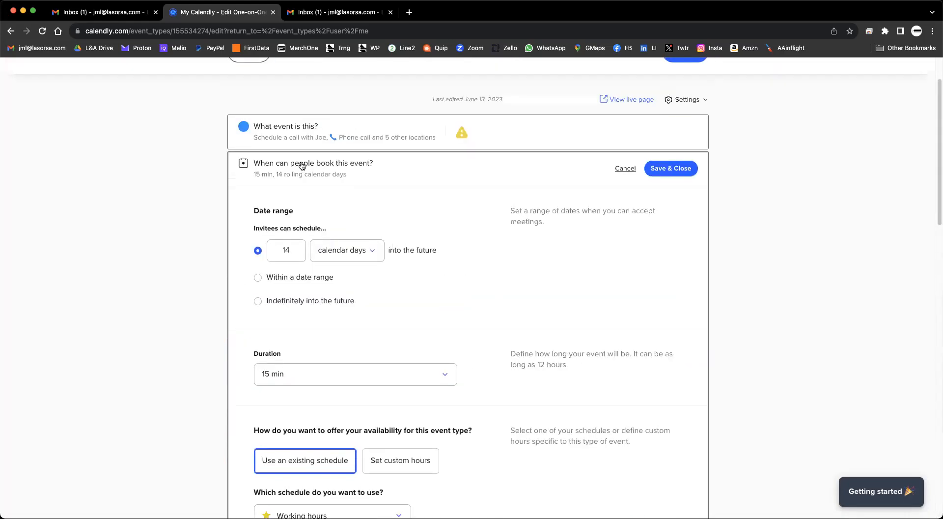
View the event's live booking page, and open it again from the scheduling link in the Gmail draft's signature
click(616, 100)
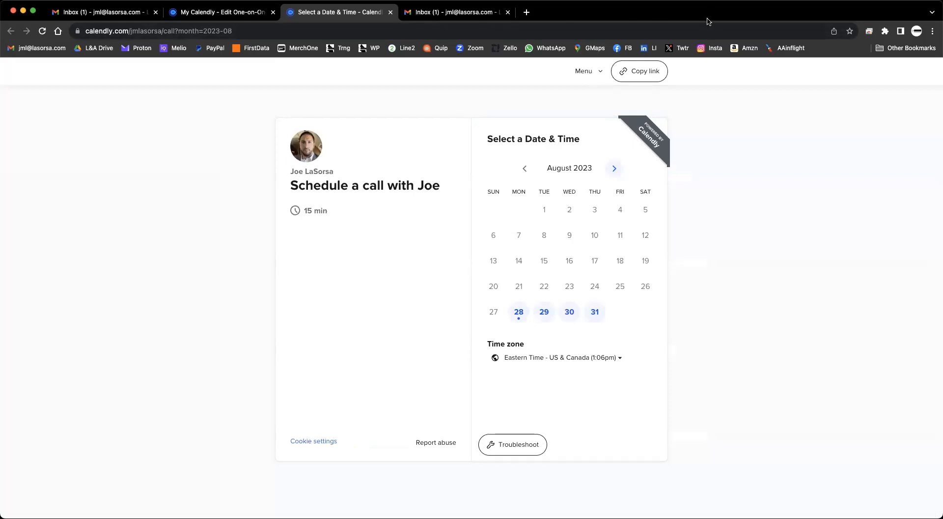
click(457, 12)
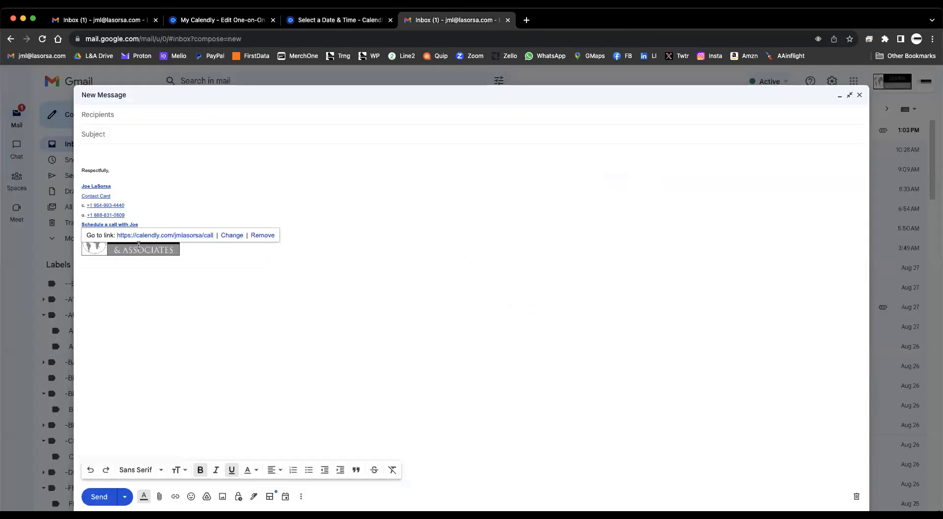
click(276, 304)
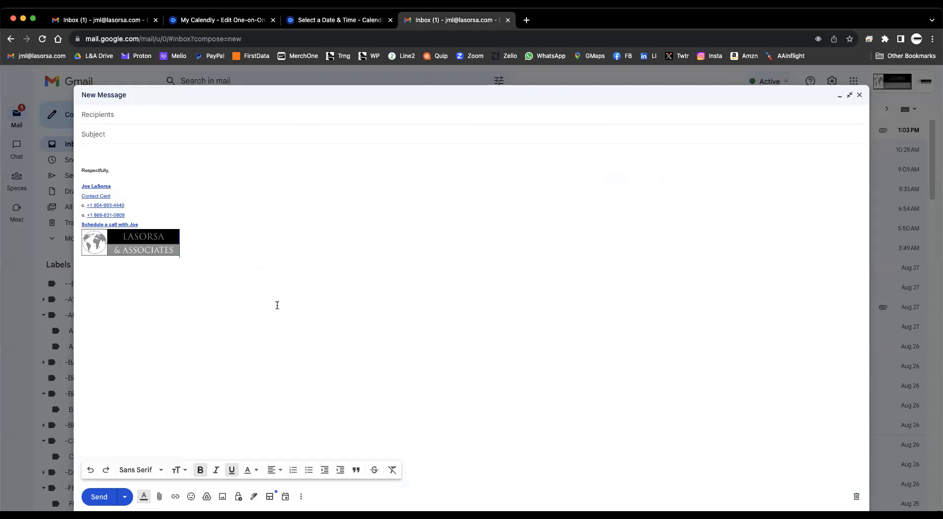
click(115, 224)
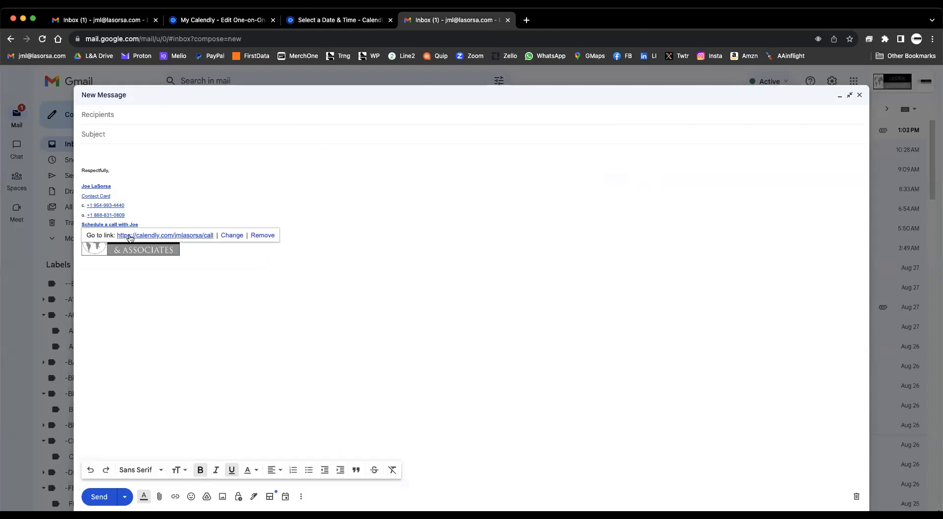
click(129, 236)
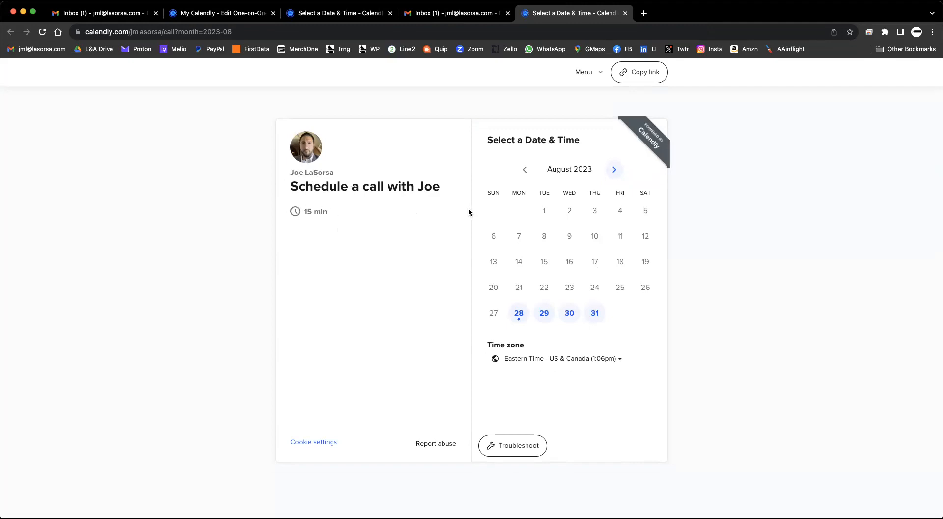
Choose Wednesday, August 30 at 11:00am for the call and continue to the booking details
click(570, 313)
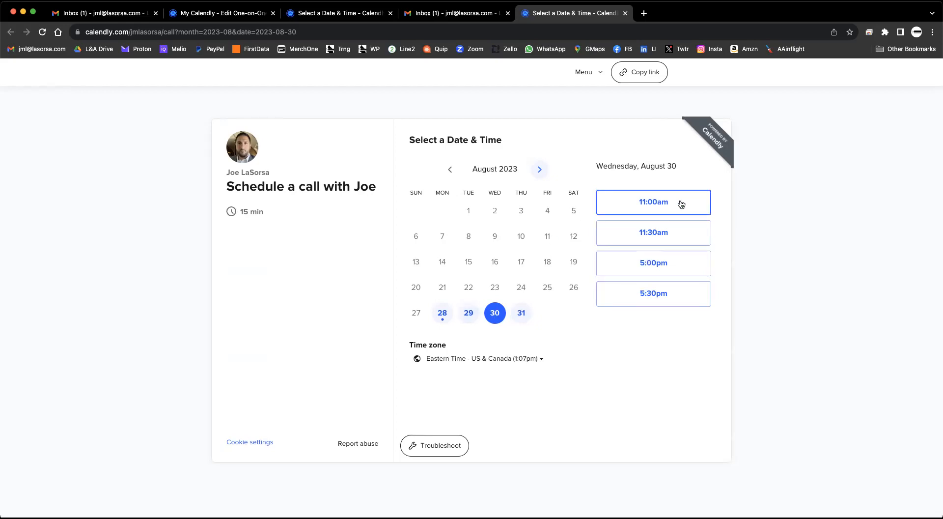
click(643, 205)
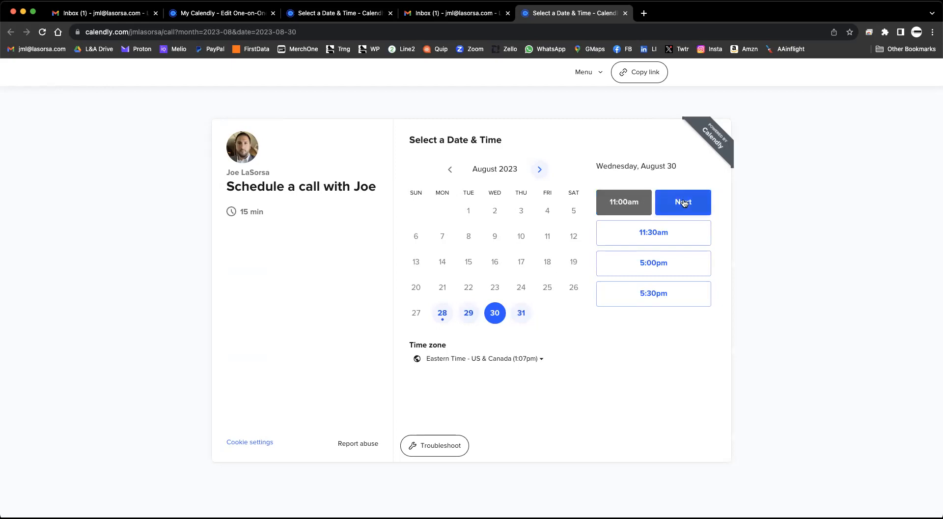
click(684, 203)
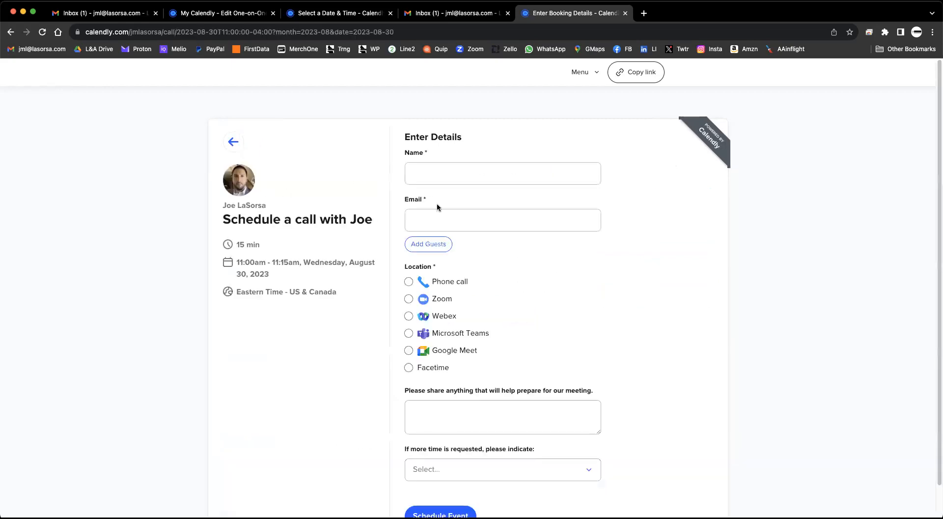
Examine the appointment time and the name, email and location fields of the booking form
scroll(529, 252, down, 1)
drag(237, 249, 301, 248)
click(305, 248)
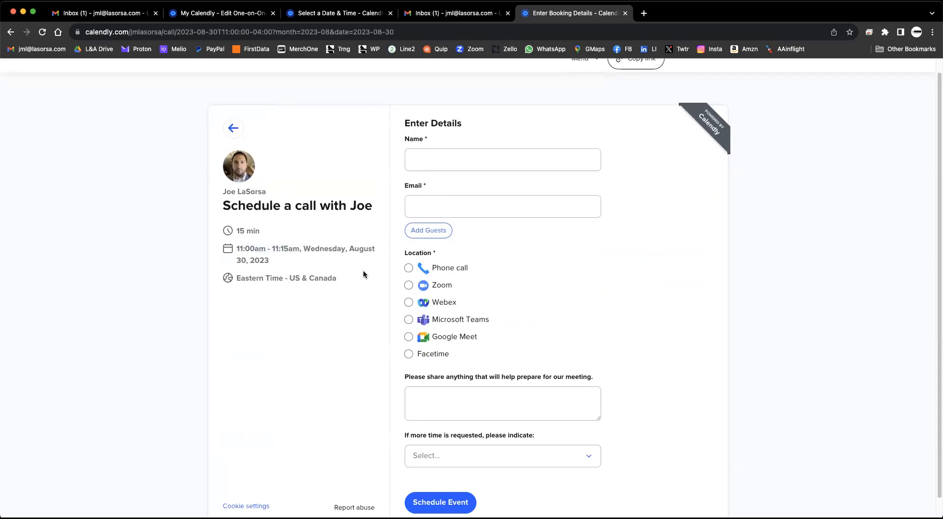
click(448, 161)
click(426, 204)
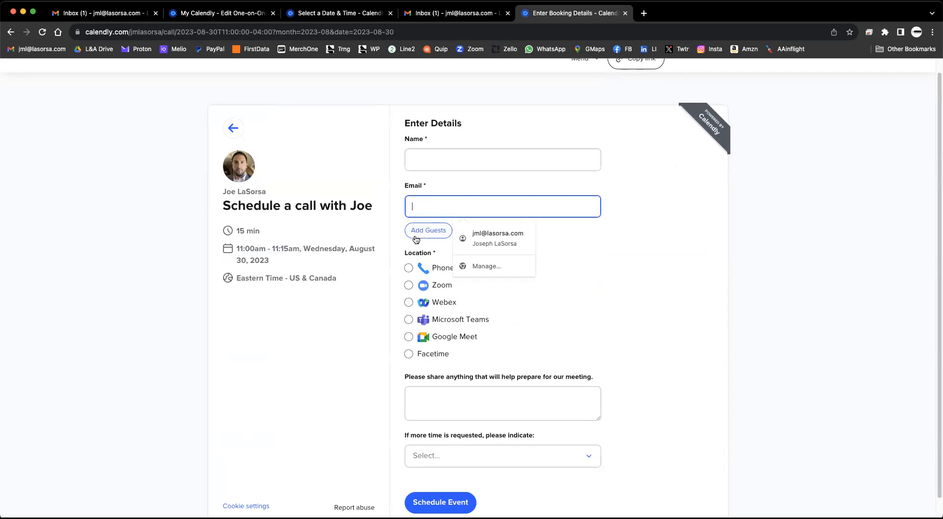
click(622, 252)
scroll(540, 252, down, 1)
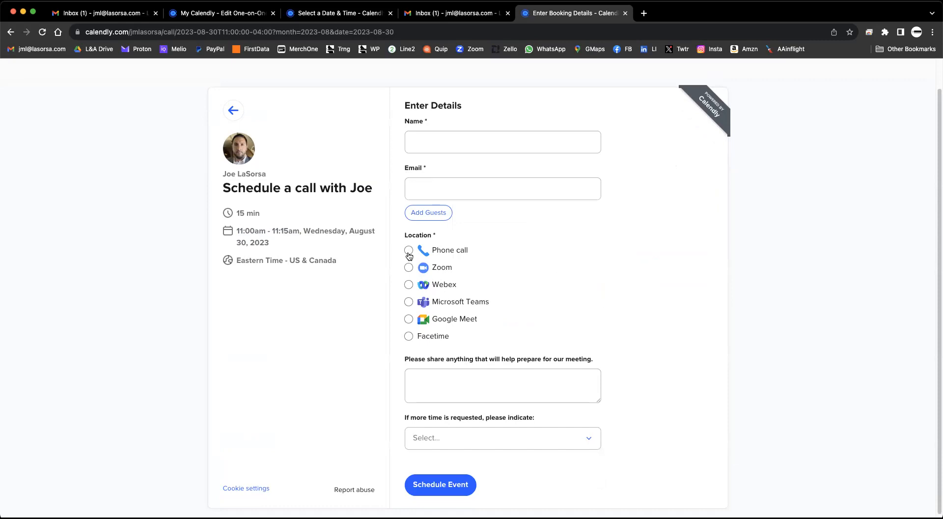
Select Zoom as the meeting location and activate the empty meeting-preparation notes field
click(409, 267)
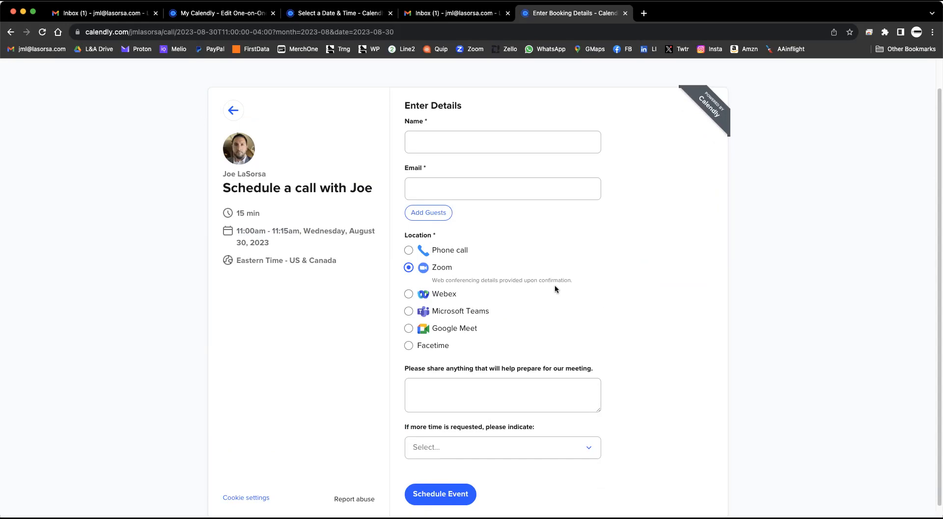
scroll(520, 293, down, 1)
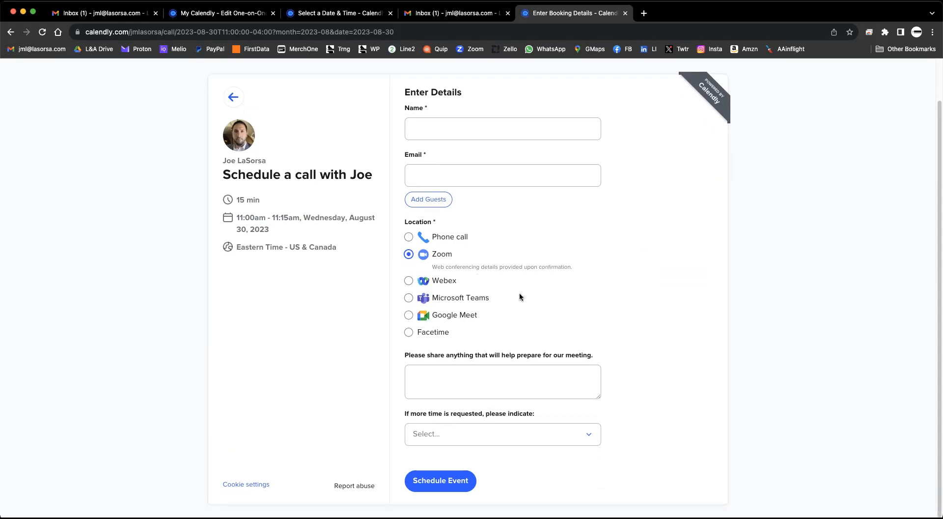
drag(410, 355, 596, 356)
click(500, 378)
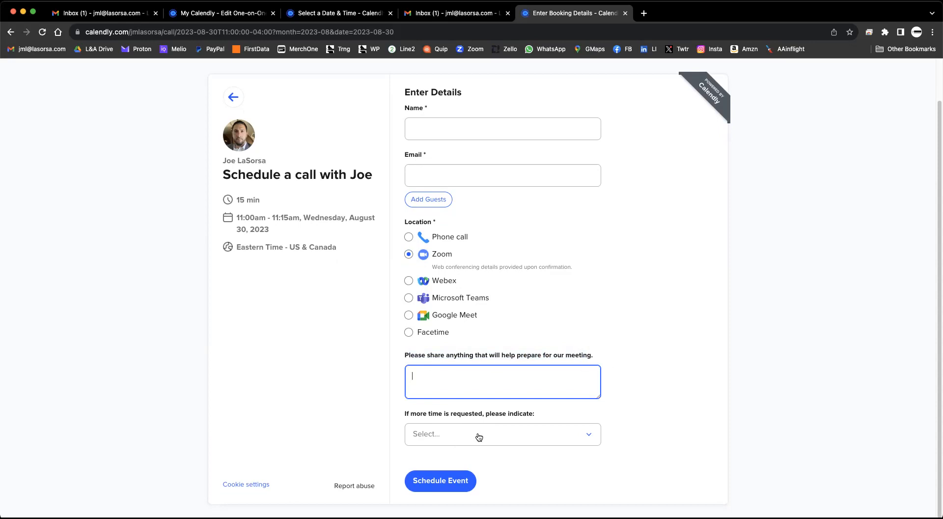
Request 45 min in the booking form's question about needing more time
drag(240, 203, 261, 202)
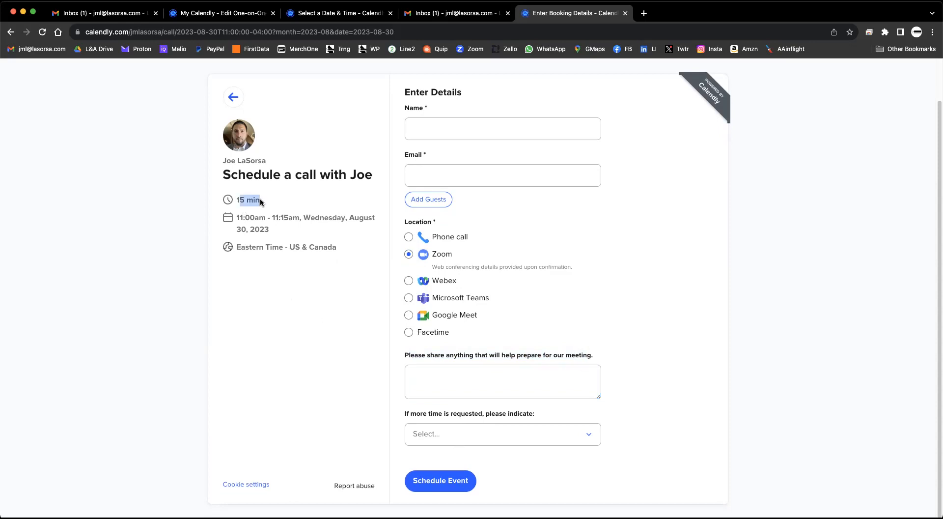
drag(405, 417, 535, 410)
click(419, 419)
click(514, 438)
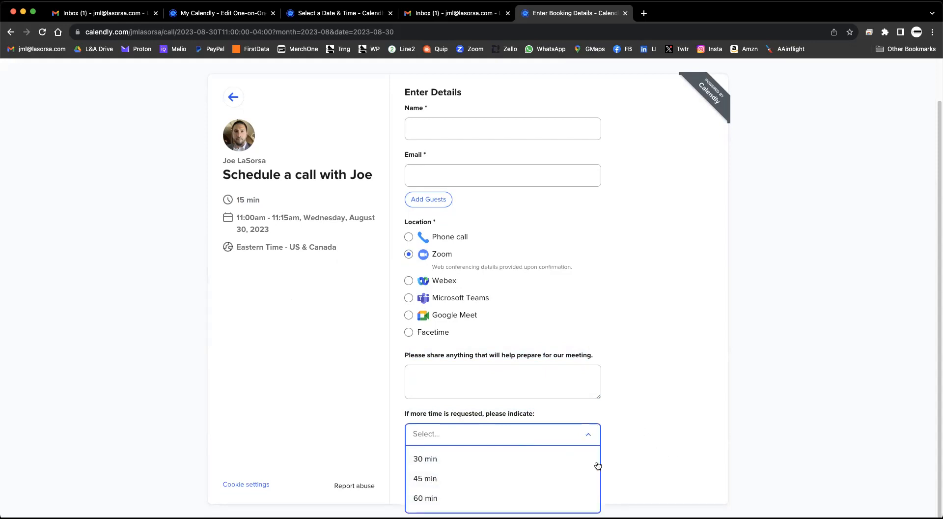
click(448, 479)
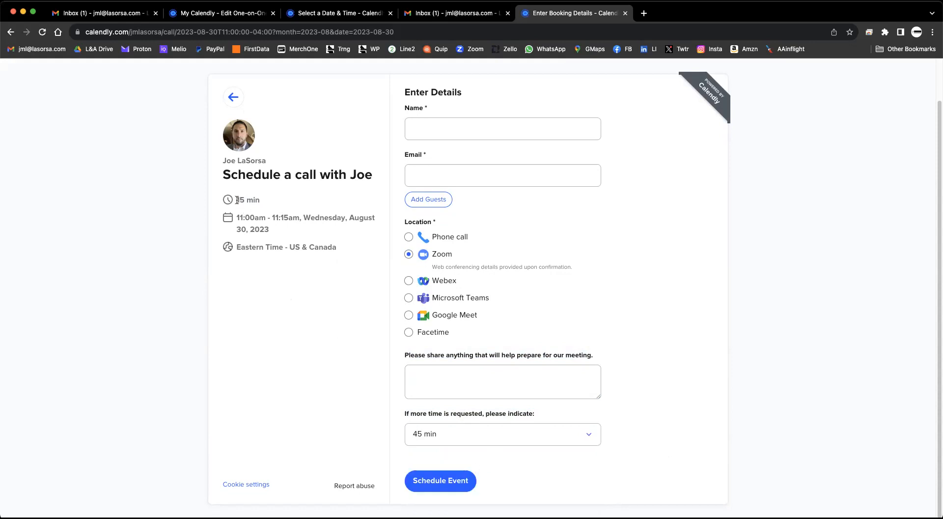
Try Google Meet, Microsoft Teams and Webex as the call's location, ending with Zoom selected again
click(452, 443)
click(652, 420)
click(409, 315)
click(409, 291)
click(409, 272)
click(409, 255)
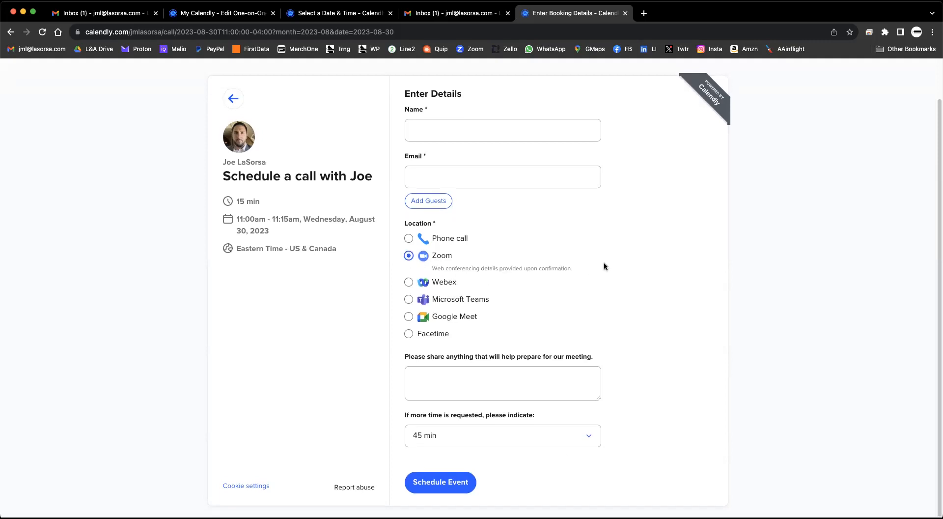
scroll(604, 266, up, 2)
click(584, 74)
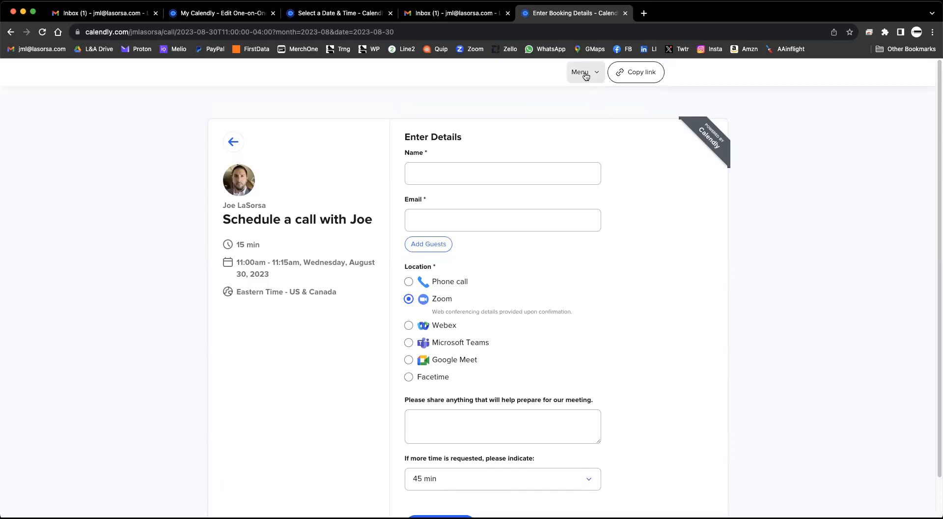
Leave the one-on-one event type editor, check the upcoming scheduled events and return to the event types list
click(222, 15)
scroll(511, 151, up, 2)
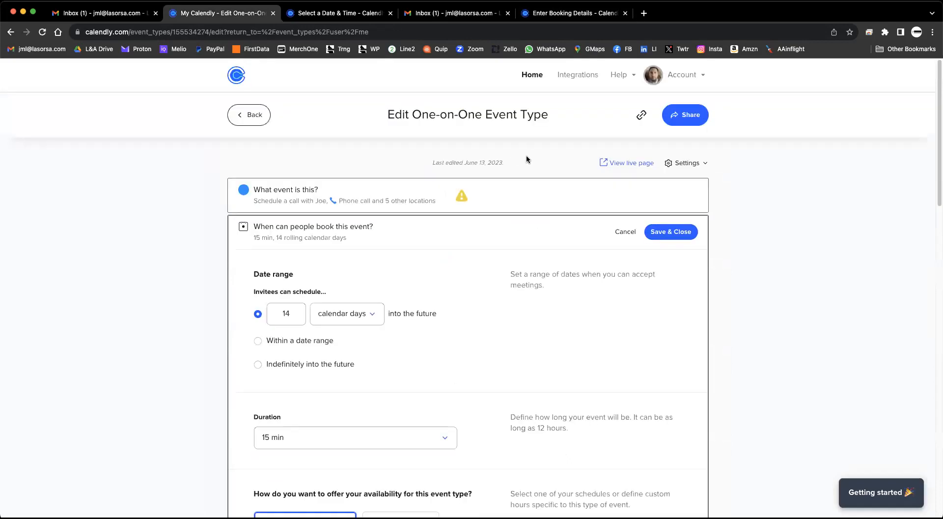
click(255, 116)
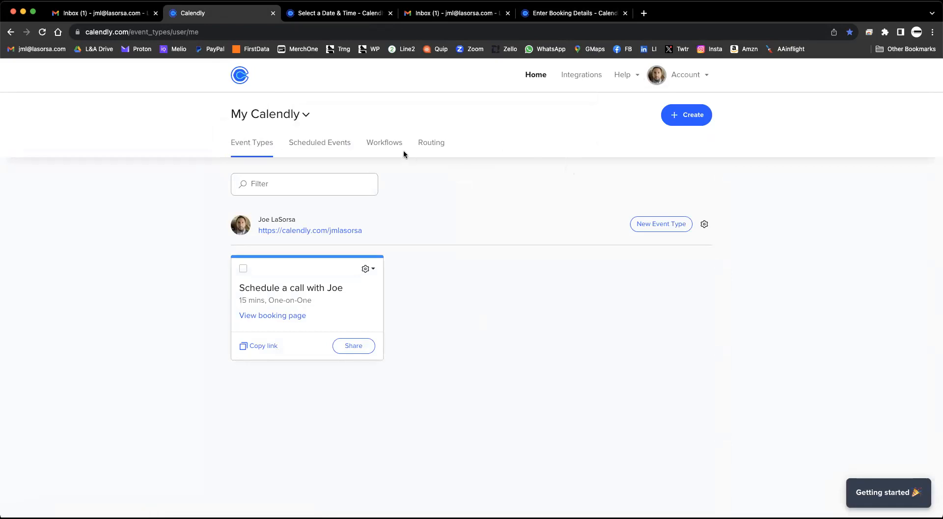
click(322, 143)
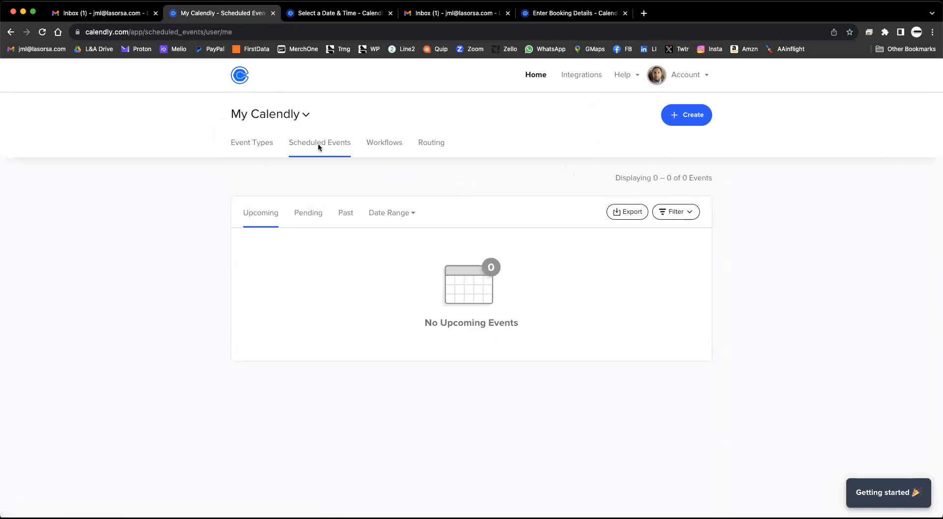
click(266, 148)
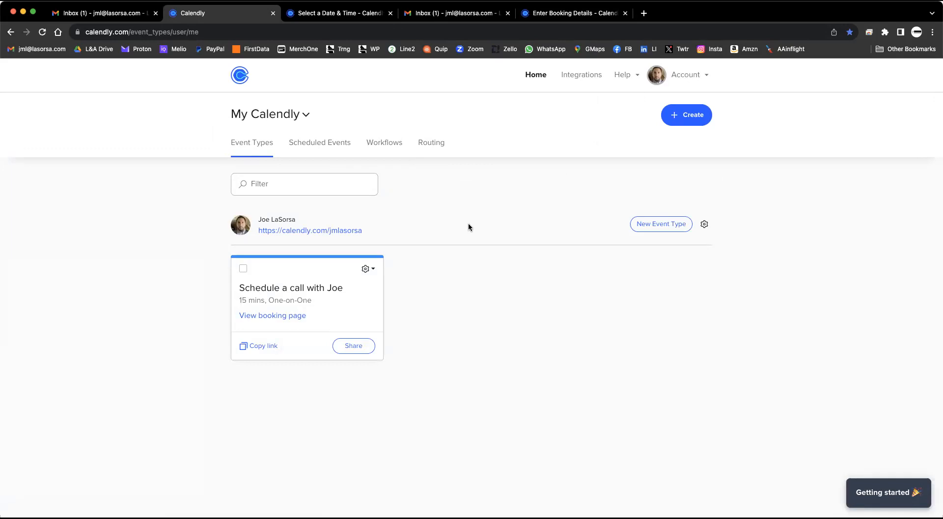
Open the account's Availability settings and review the Working hours schedule from Sunday to Saturday
click(705, 78)
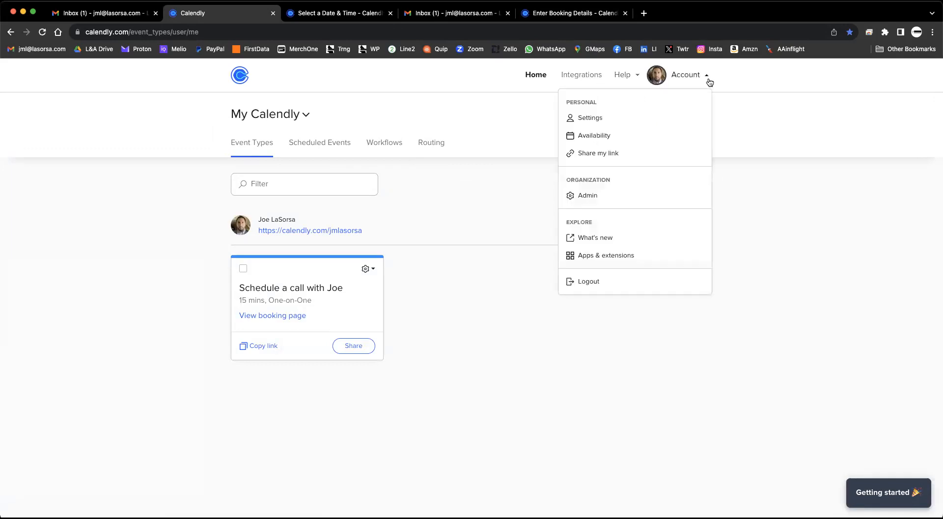
click(592, 138)
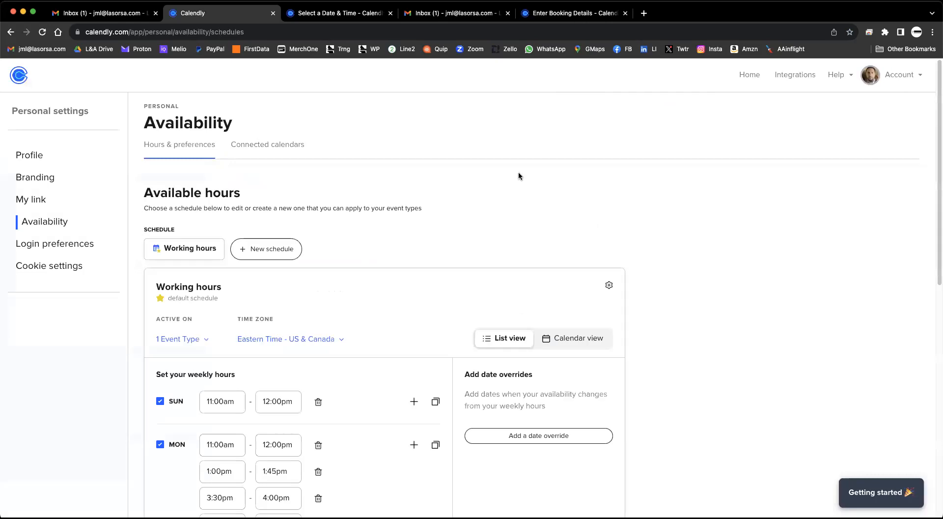
scroll(376, 230, down, 3)
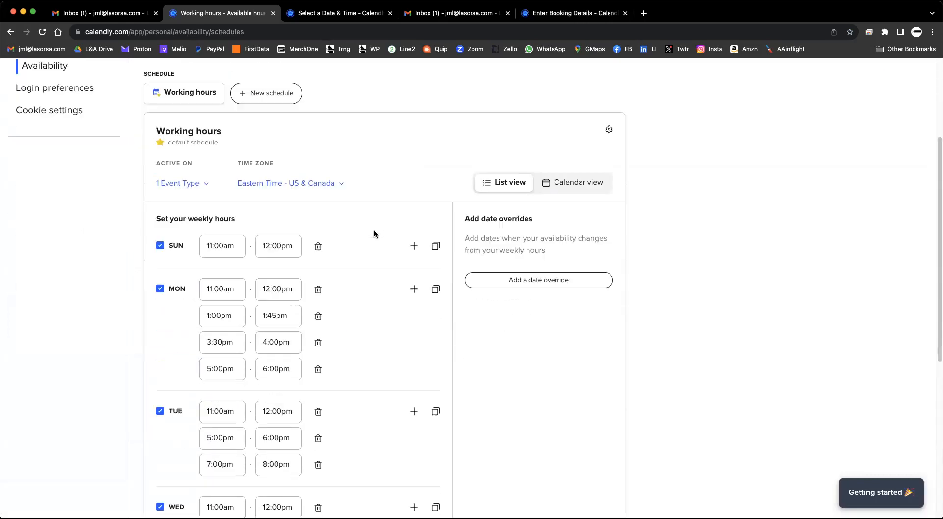
scroll(362, 219, down, 2)
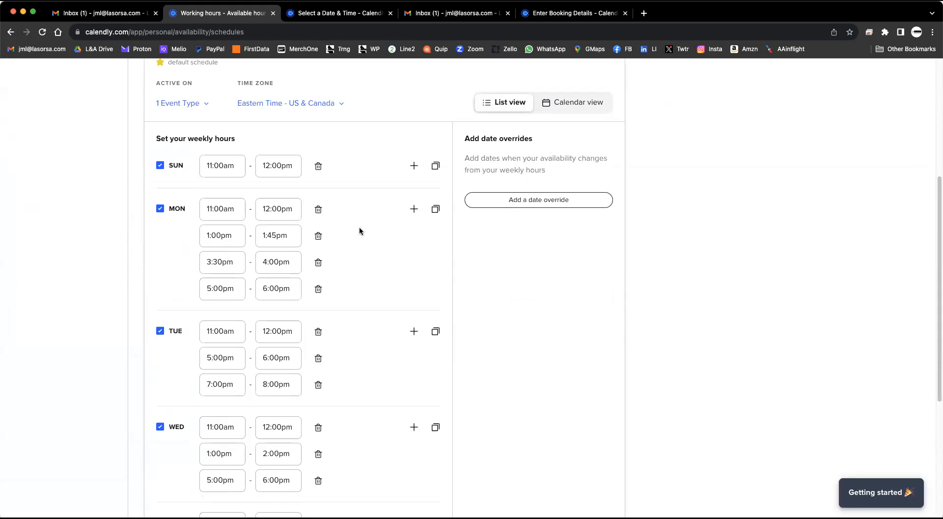
scroll(358, 226, down, 5)
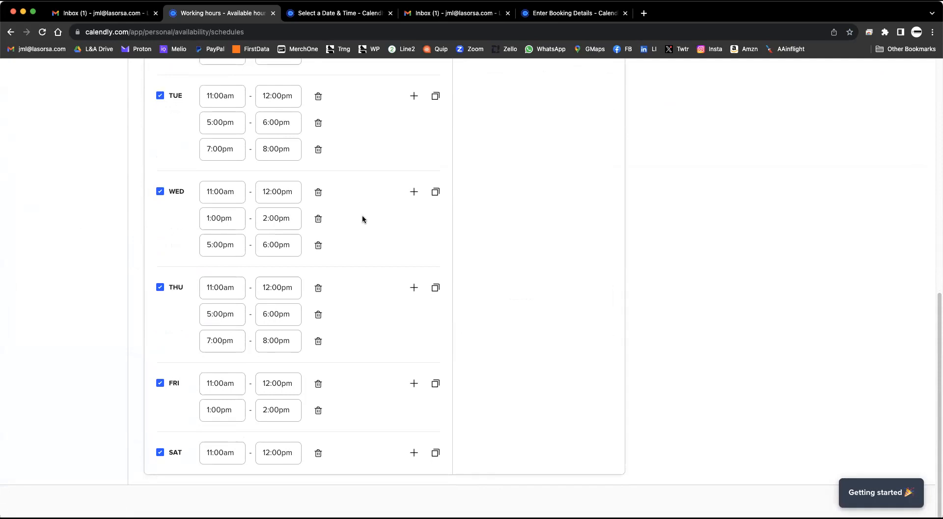
scroll(361, 221, up, 7)
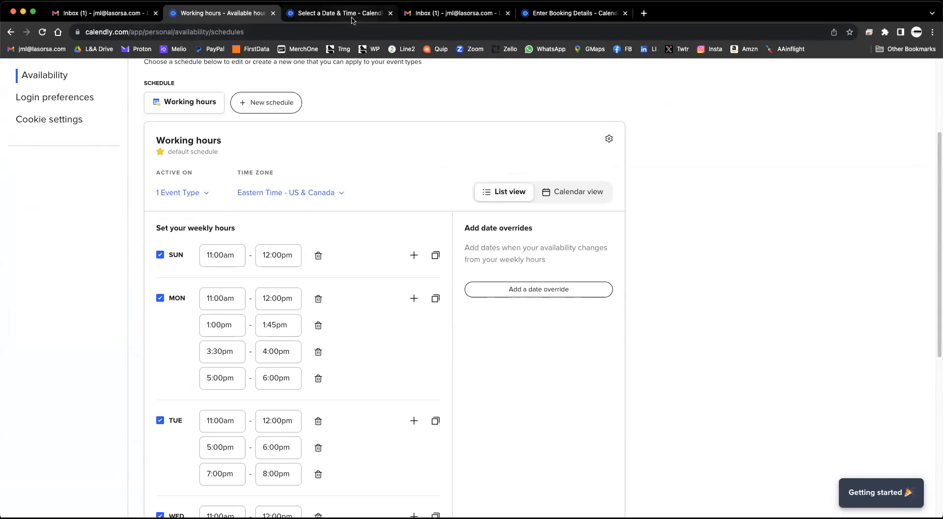
Go back from the booking details to date selection and show the times offered for Sunday, September 3
click(577, 19)
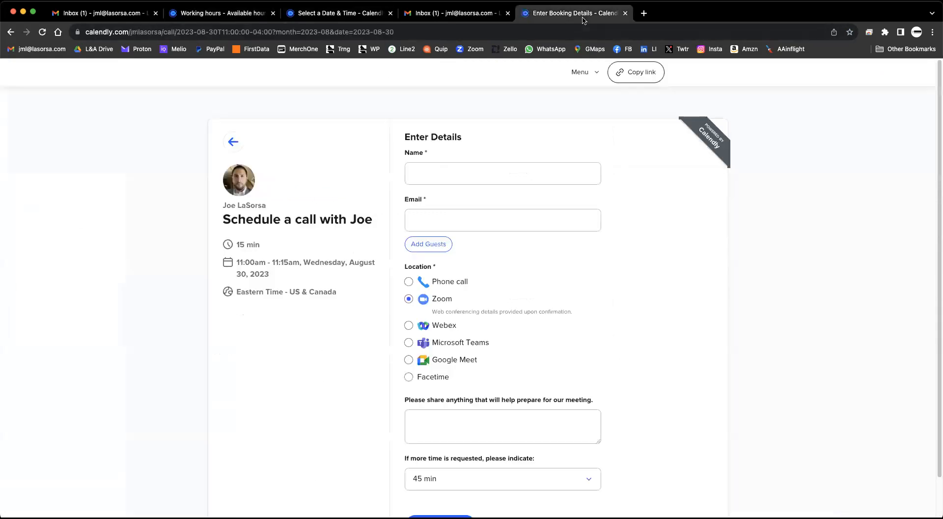
click(228, 142)
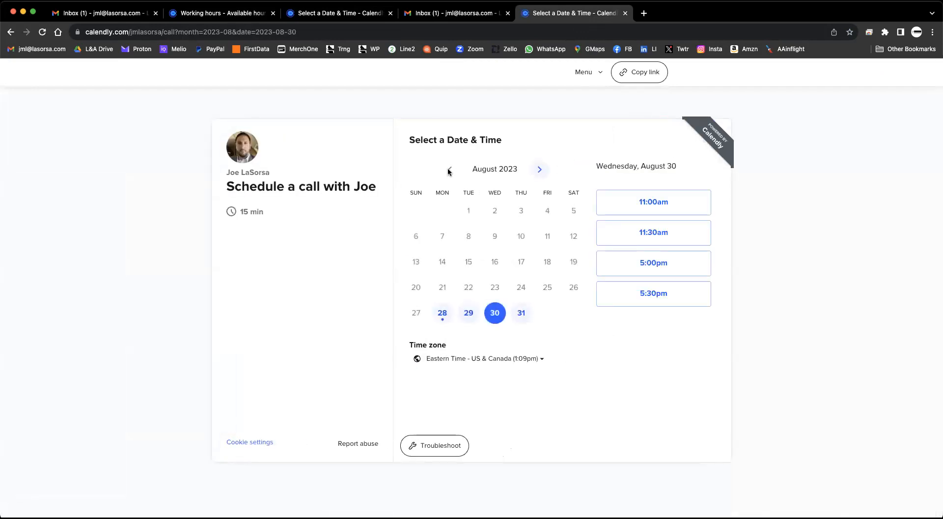
click(540, 170)
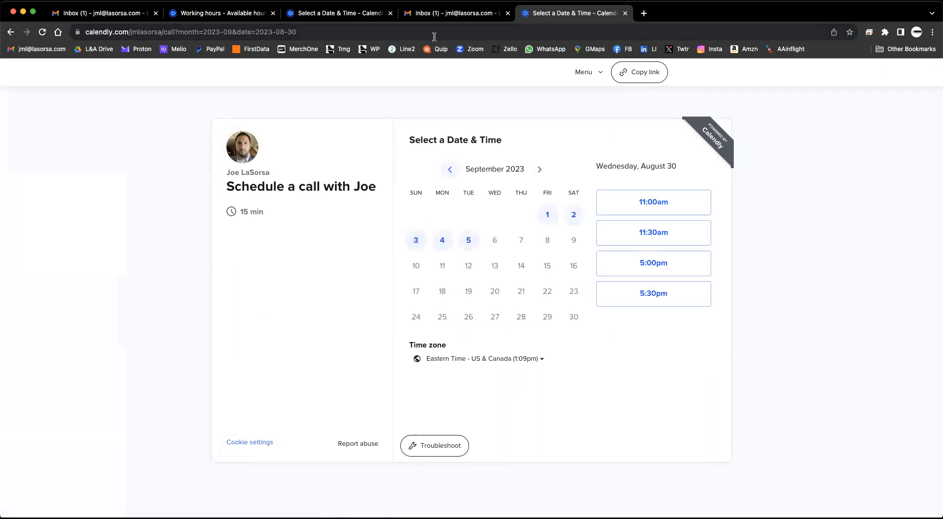
click(417, 240)
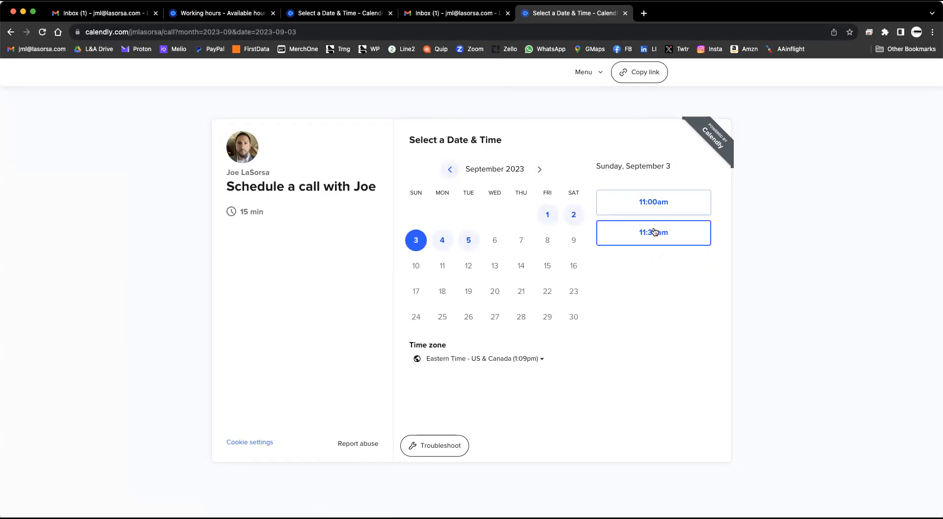
Examine the weekly hours in the Working hours schedule again to compare them with the bookable times
click(227, 14)
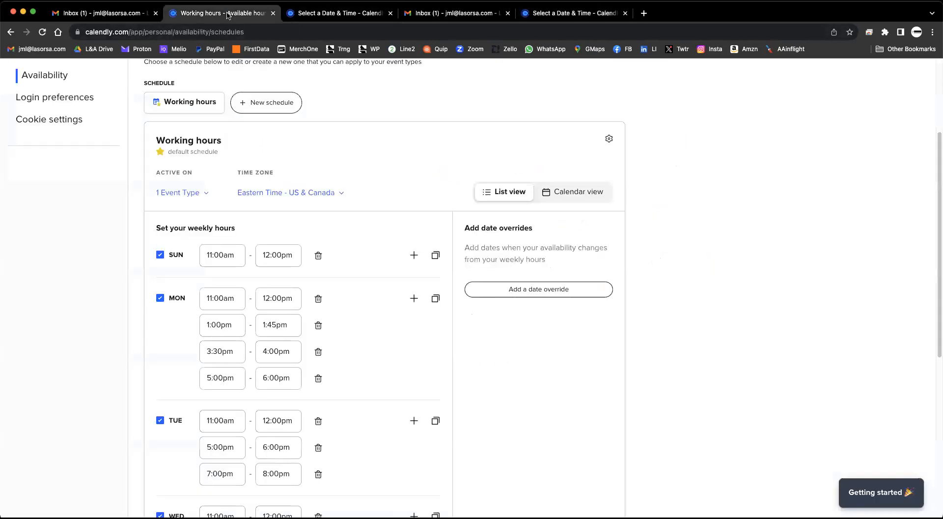
scroll(297, 155, down, 2)
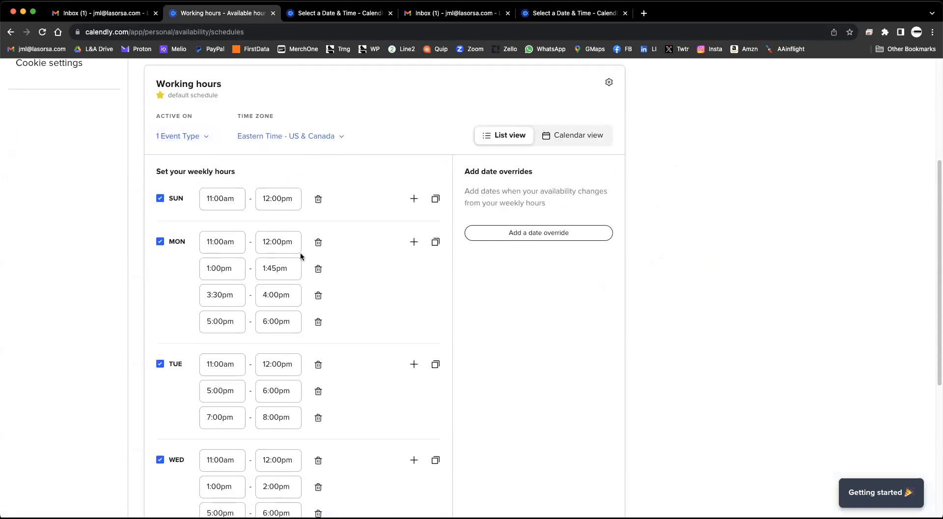
scroll(197, 241, down, 3)
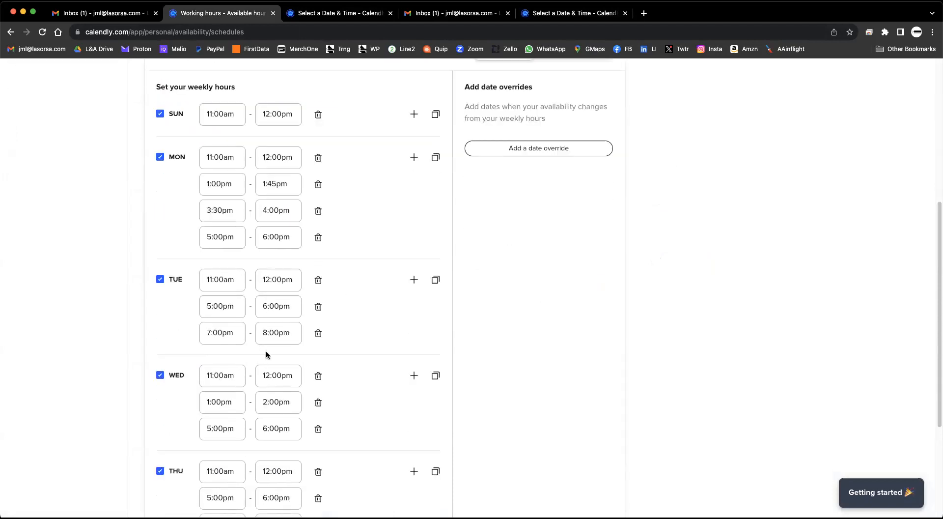
scroll(267, 355, down, 5)
scroll(272, 325, up, 5)
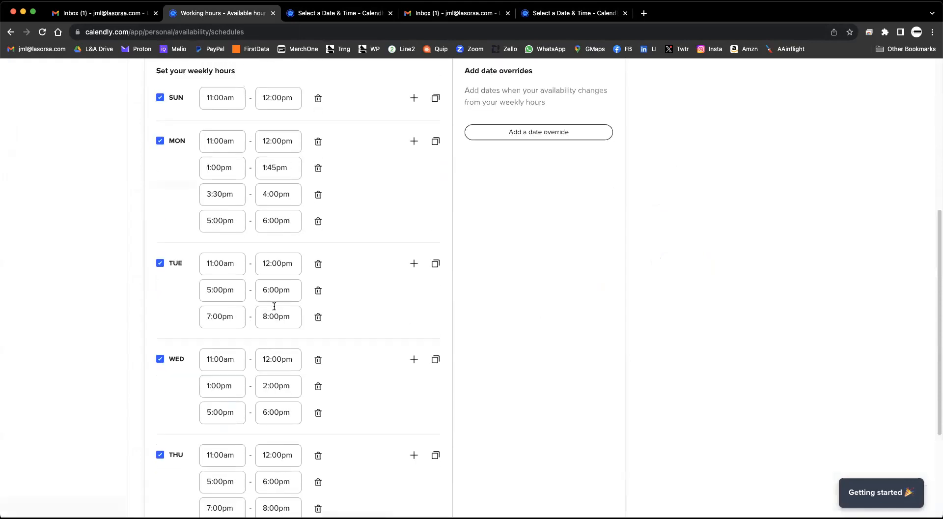
scroll(274, 306, up, 4)
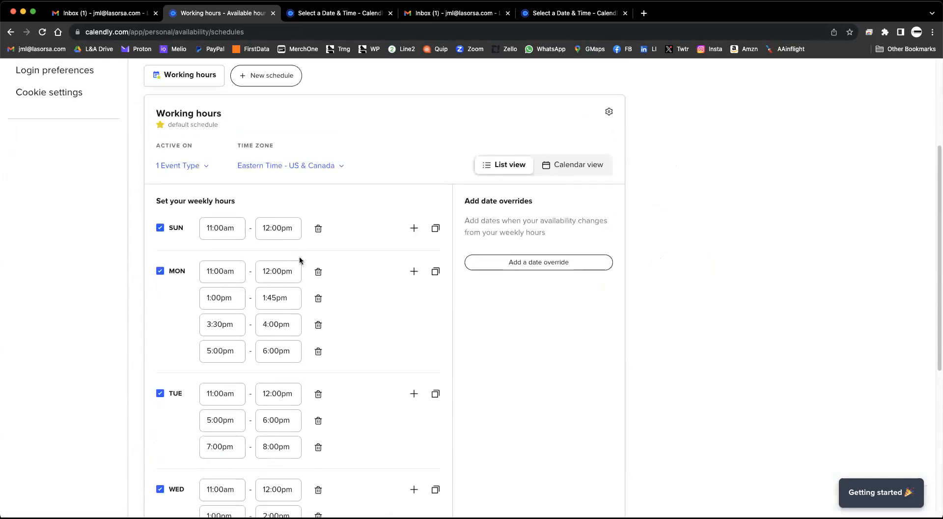
scroll(299, 263, up, 2)
scroll(301, 257, down, 7)
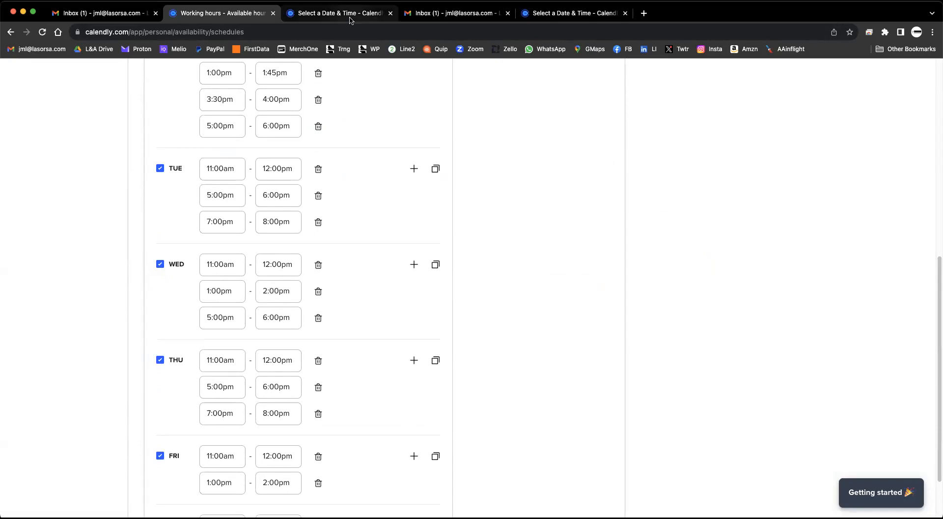
Return the booking page's calendar to August 2023 and show the times offered for Wednesday, August 30
click(584, 15)
click(450, 169)
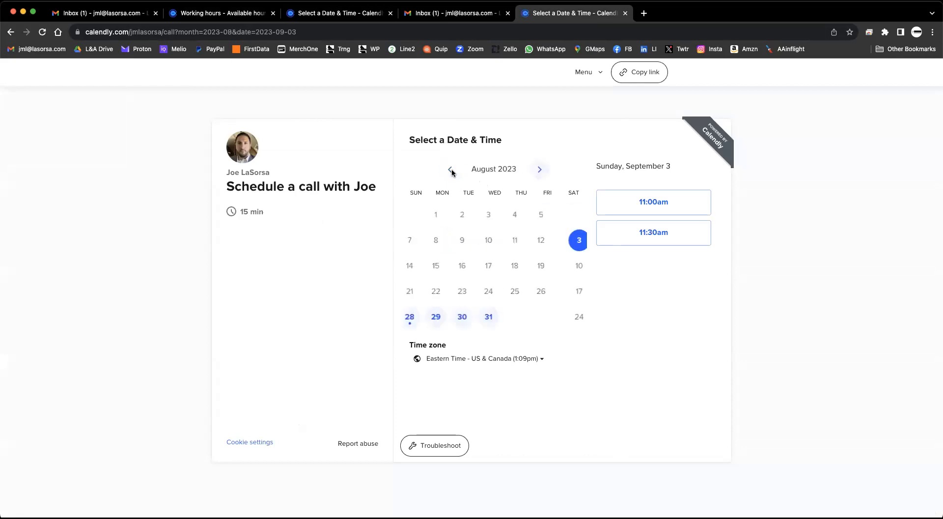
click(495, 318)
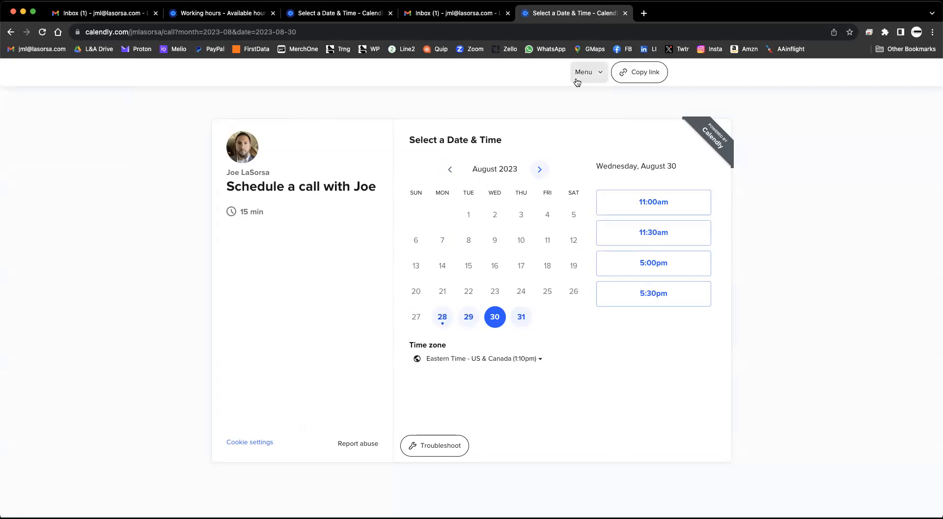
Look through the Profile, Branding and My link pages of the personal settings, then return to the event types home page
click(222, 14)
scroll(474, 153, up, 8)
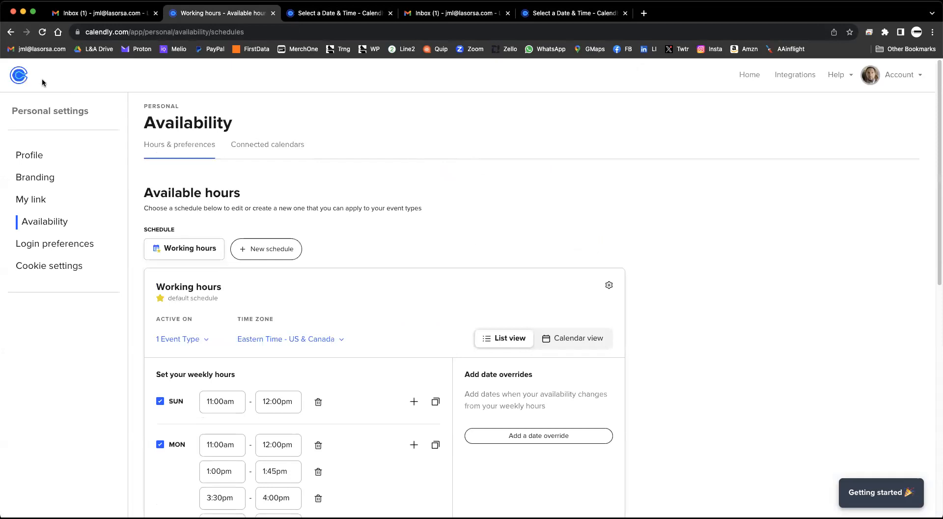
click(39, 155)
click(36, 178)
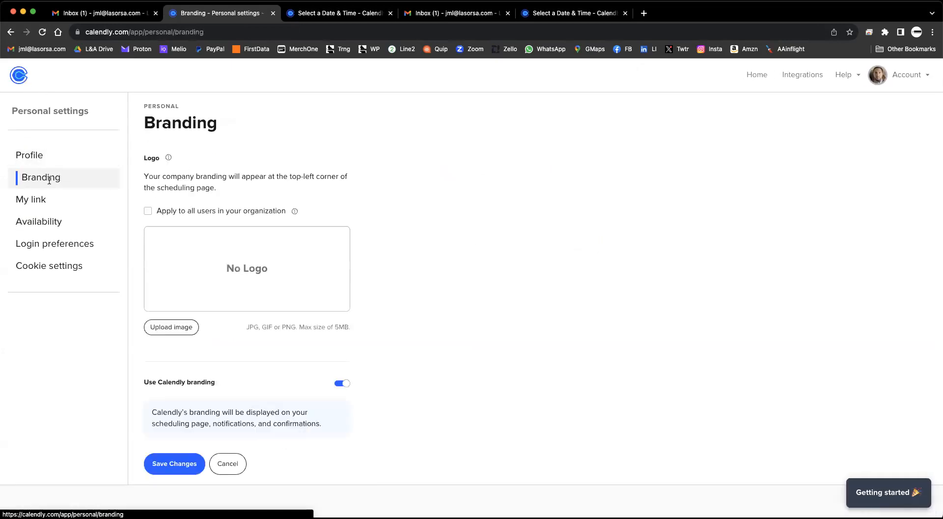
click(37, 200)
click(40, 177)
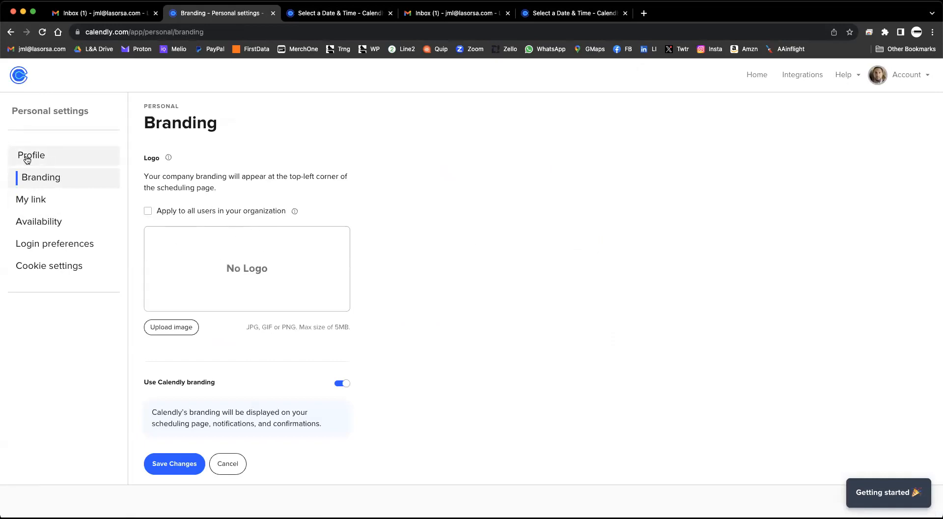
click(27, 154)
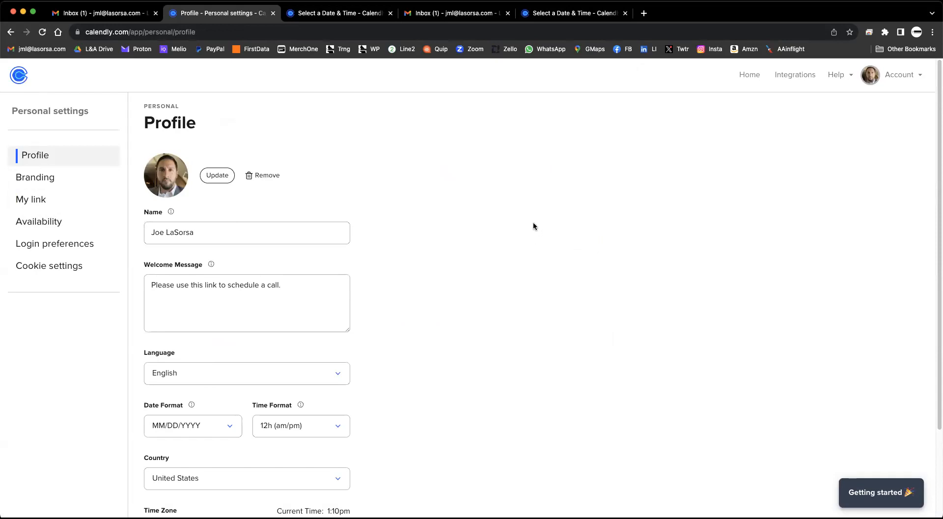
click(751, 74)
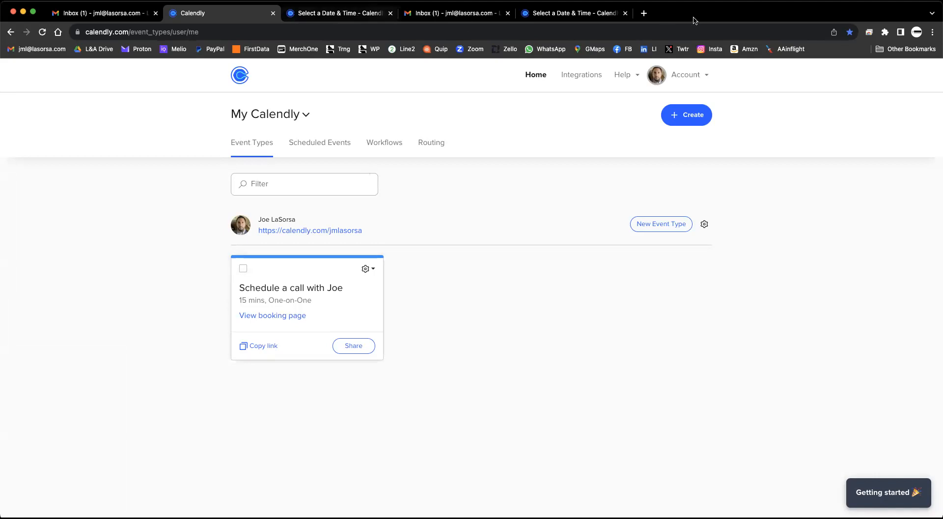
Switch to Gmail and open the Calendly booking page from the call-scheduling link in the draft's email signature
click(462, 31)
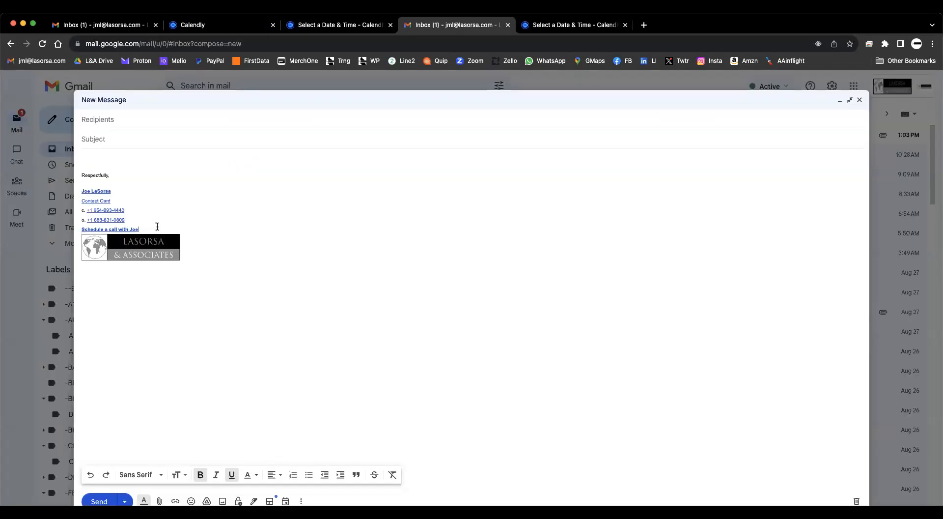
click(113, 227)
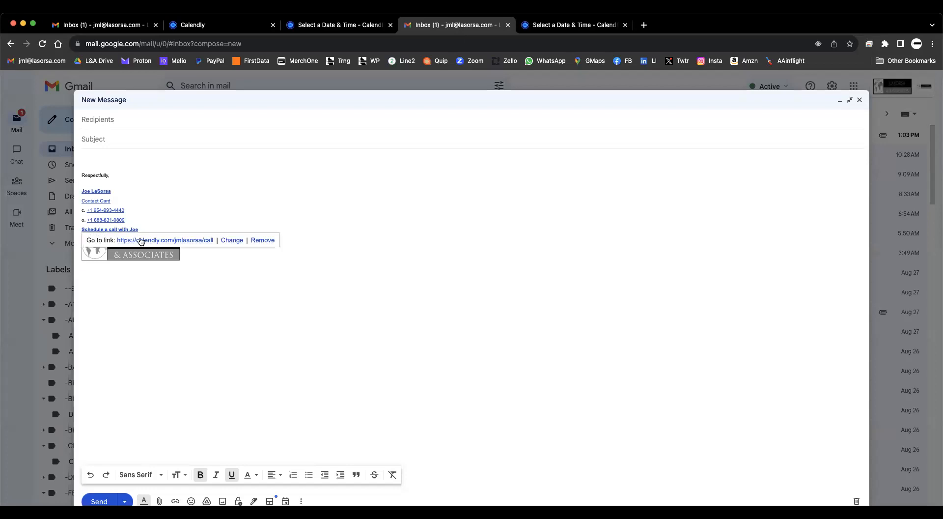
click(162, 241)
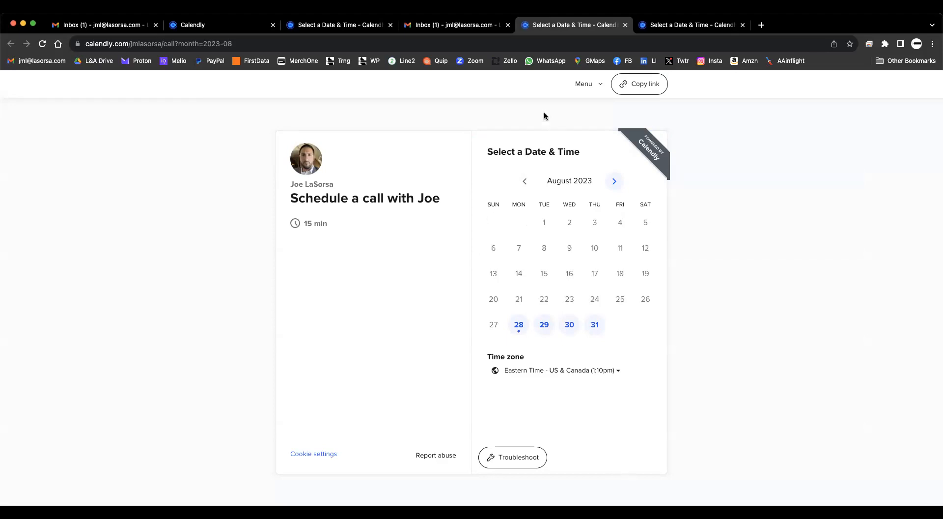
Return to the Calendly dashboard, open the Availability settings and bring up the account options
click(345, 30)
click(220, 33)
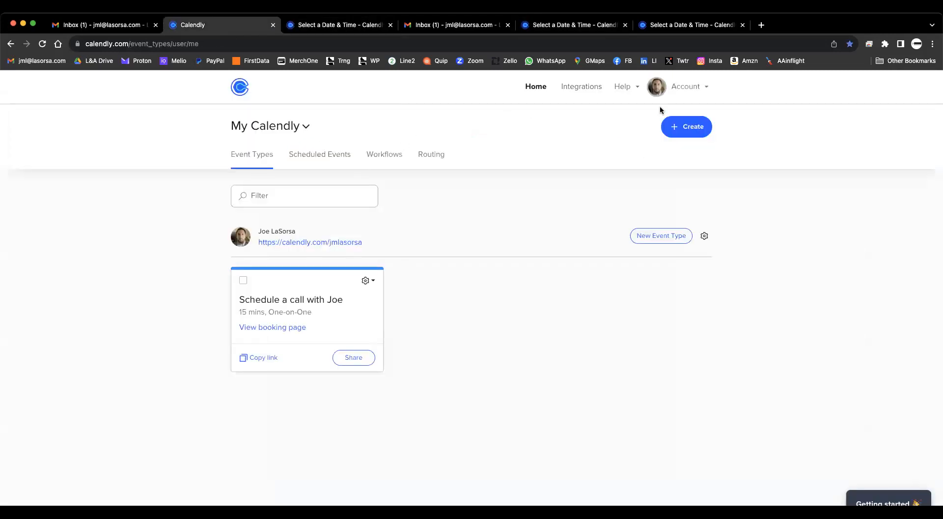
click(688, 87)
click(604, 148)
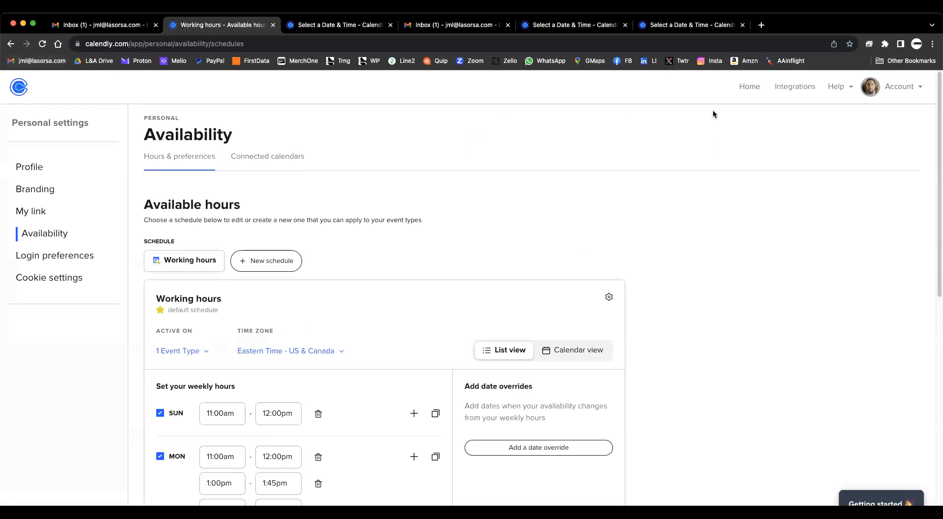
click(900, 86)
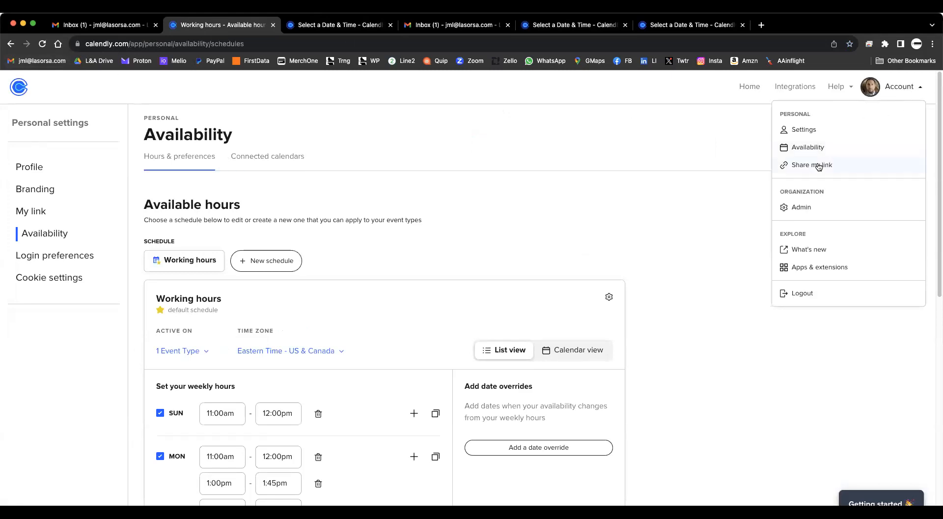
Switch to the Calendly booking page and compare the times offered on August 29, 30 and 31, ending on Thursday, August 31
click(681, 25)
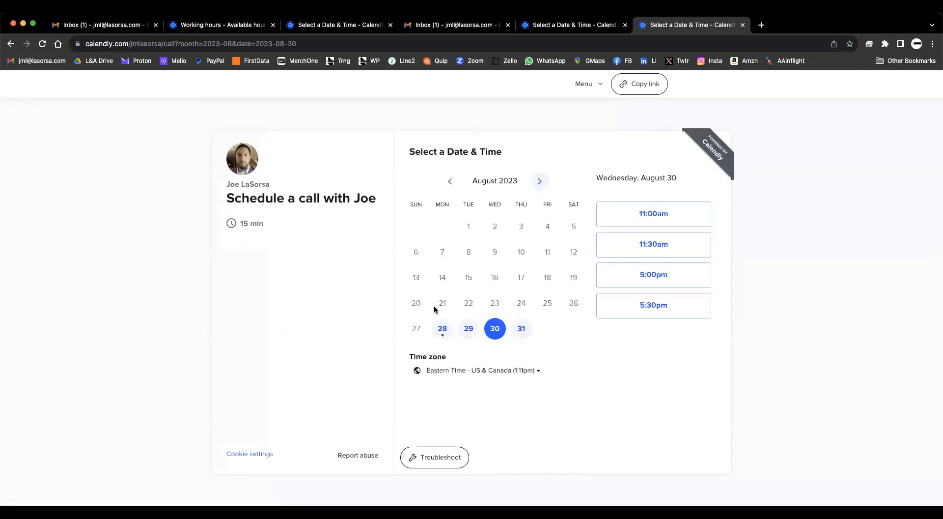
click(468, 329)
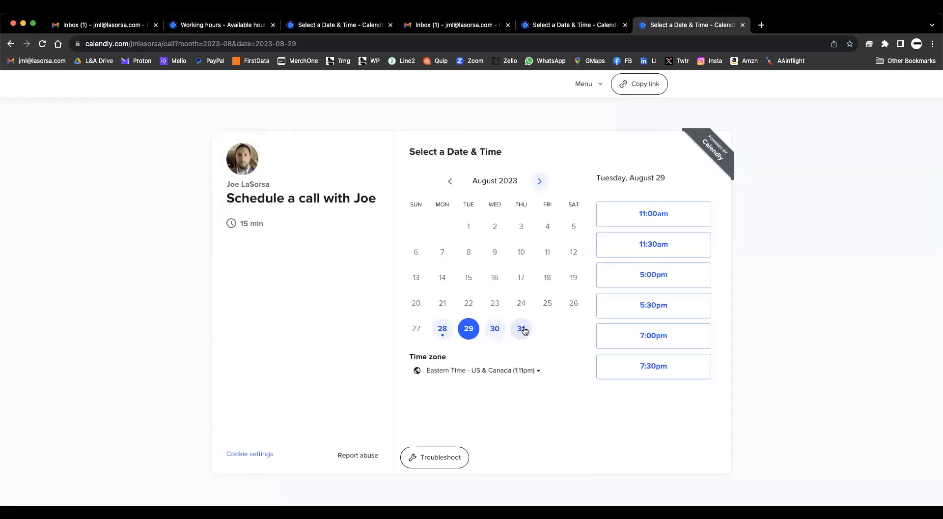
click(524, 330)
click(493, 330)
click(522, 329)
Choose the 5:30pm slot on Thursday, August 31 and continue to the booking details form
click(626, 307)
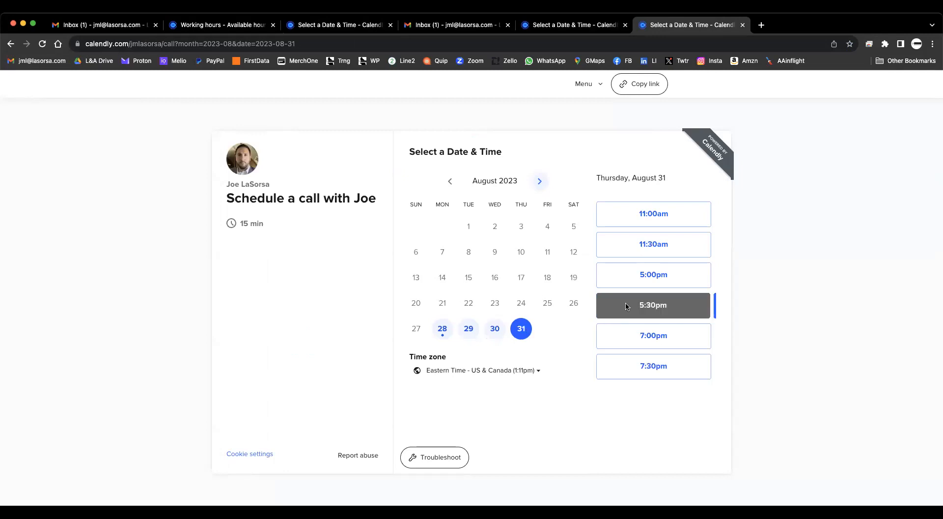
click(658, 309)
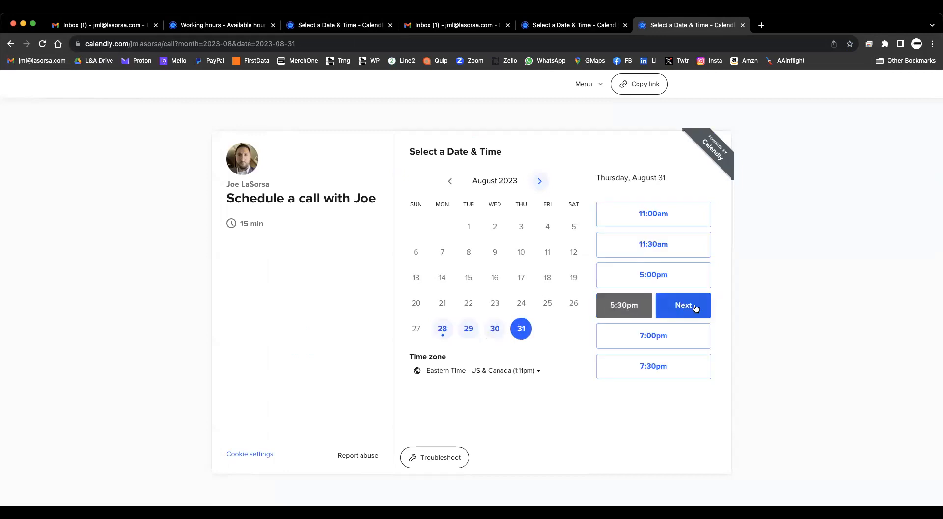
click(695, 307)
Set the meeting location to Phone call, look over the remaining booking fields, and return to the date and time selection without scheduling
scroll(457, 232, down, 2)
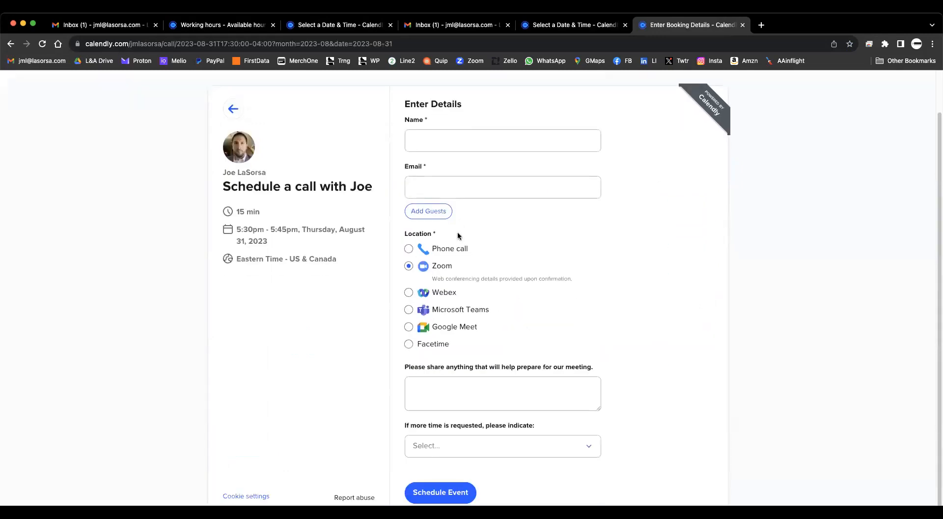
click(410, 248)
scroll(520, 230, down, 1)
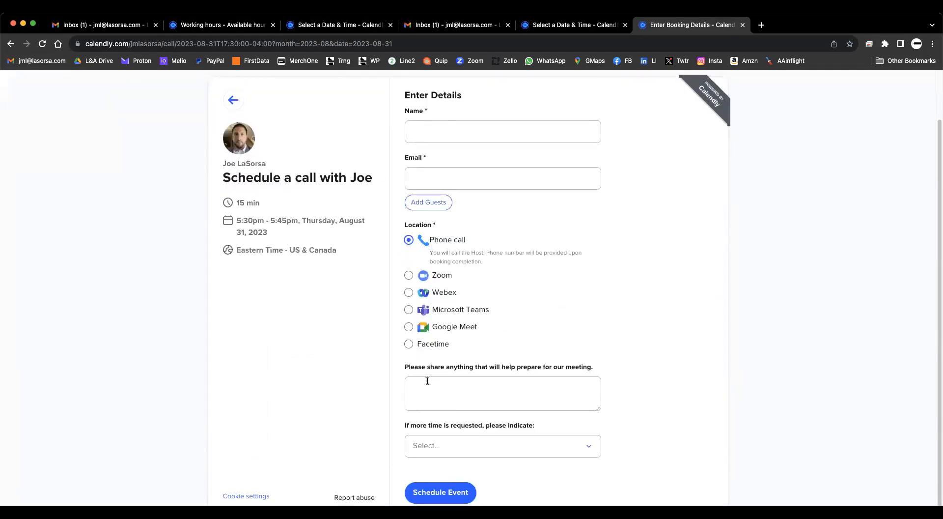
scroll(450, 326, up, 2)
click(233, 153)
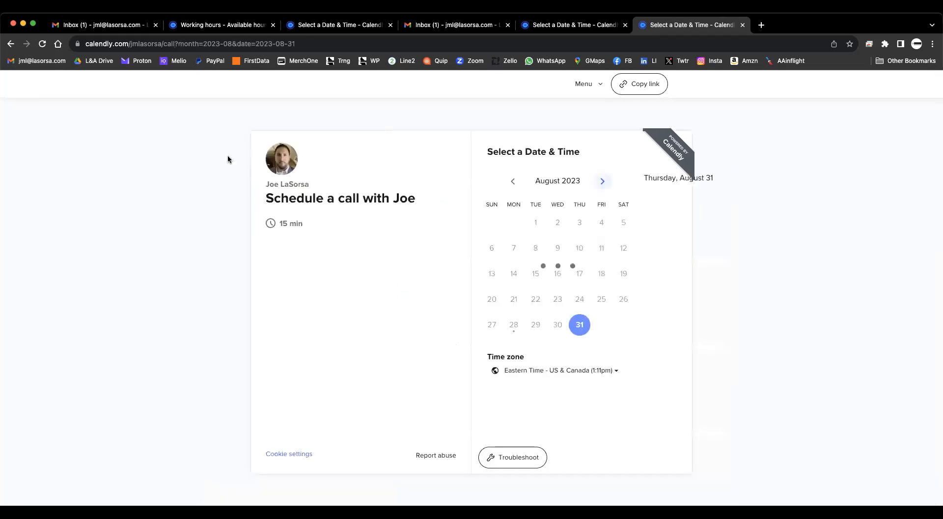